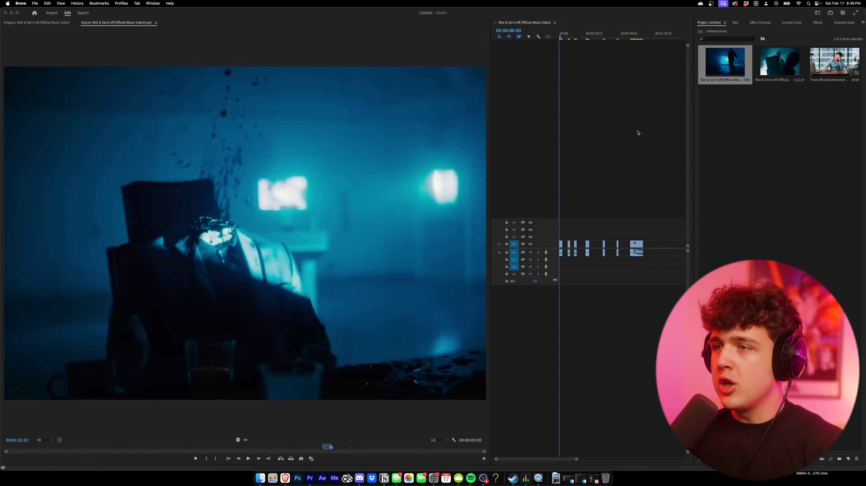
Step: Play the first music video clip in the timeline from its start to review the exploding head shot
{"action": "scroll", "coordinate": [636, 133], "scroll_direction": "up", "scroll_amount": 2}
{"action": "scroll", "coordinate": [624, 139], "scroll_direction": "left", "scroll_amount": 2}
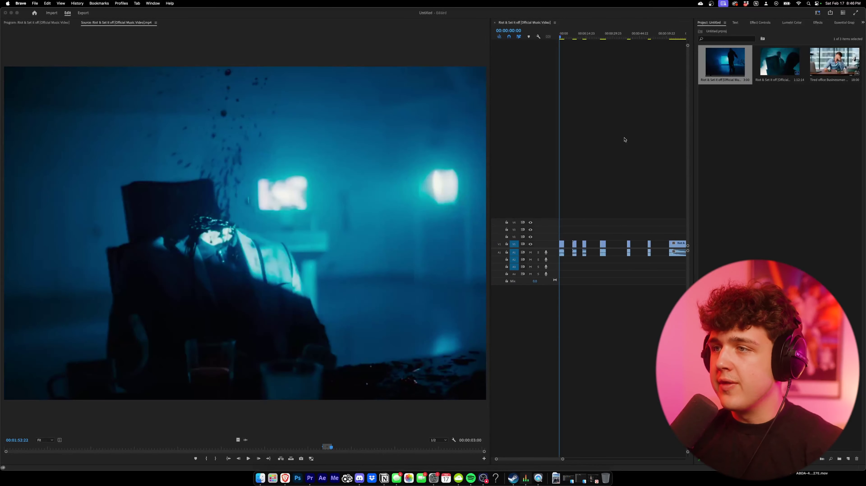
{"action": "scroll", "coordinate": [610, 143], "scroll_direction": "up", "scroll_amount": 2}
{"action": "scroll", "coordinate": [604, 145], "scroll_direction": "left", "scroll_amount": 3}
{"action": "left_click", "coordinate": [563, 35]}
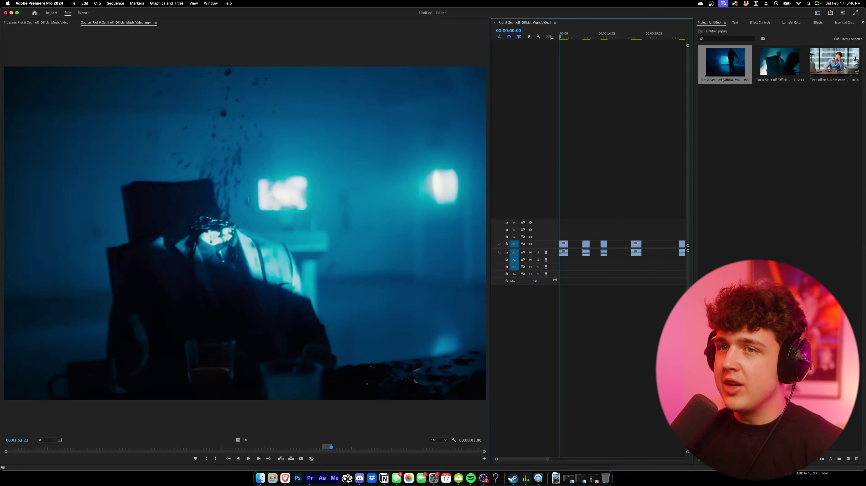
{"action": "key", "text": "space"}
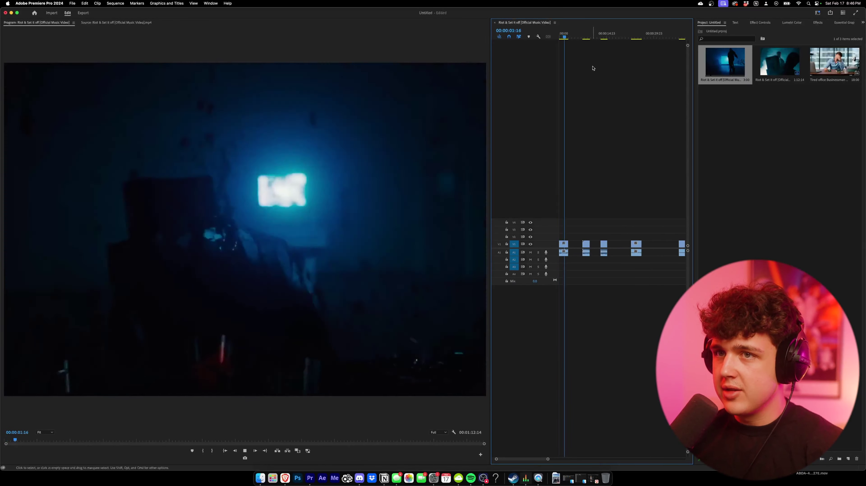
{"action": "key", "text": "space"}
{"action": "key", "text": "super+Tab"}
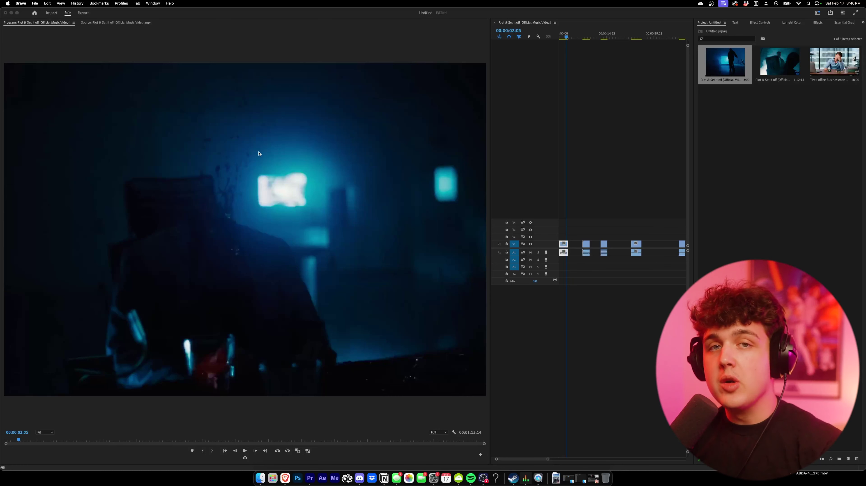
Step: Place the tired businessman stock clip in the timeline after the first music video clip and play through it
{"action": "left_click", "coordinate": [819, 63]}
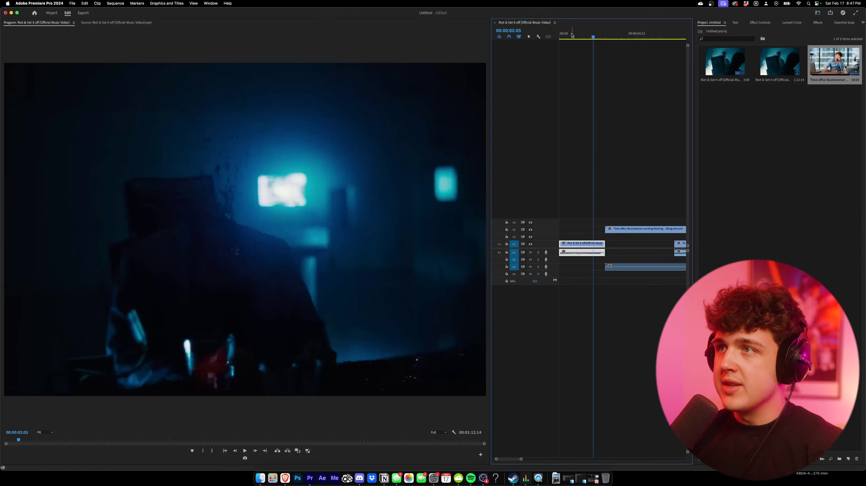
{"action": "key", "text": "space"}
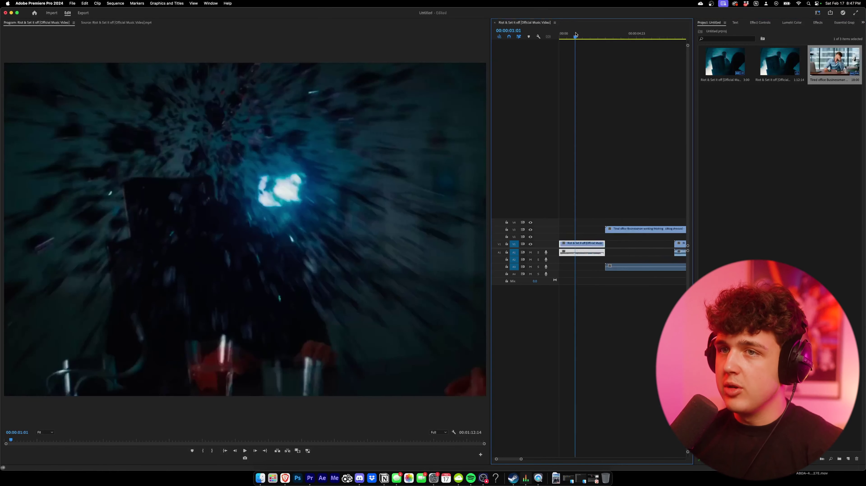
{"action": "left_click_drag", "start_coordinate": [608, 36], "coordinate": [630, 35]}
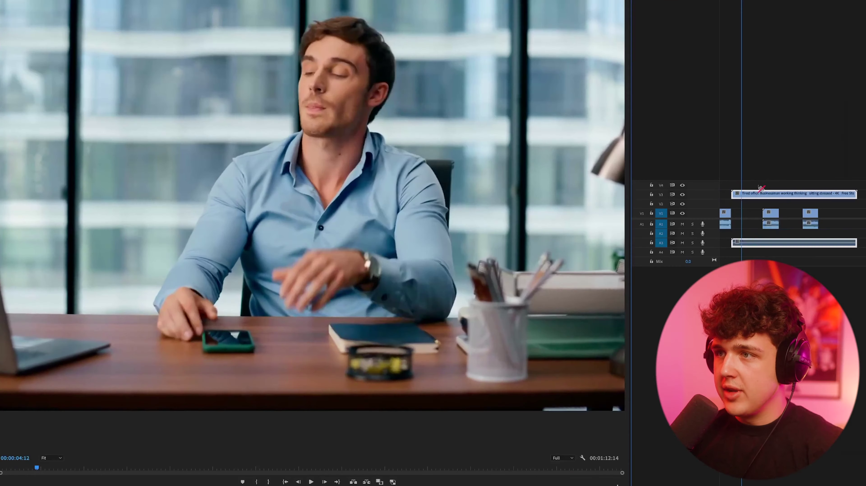
{"action": "left_click_drag", "start_coordinate": [760, 188], "coordinate": [736, 195]}
{"action": "key", "text": "space"}
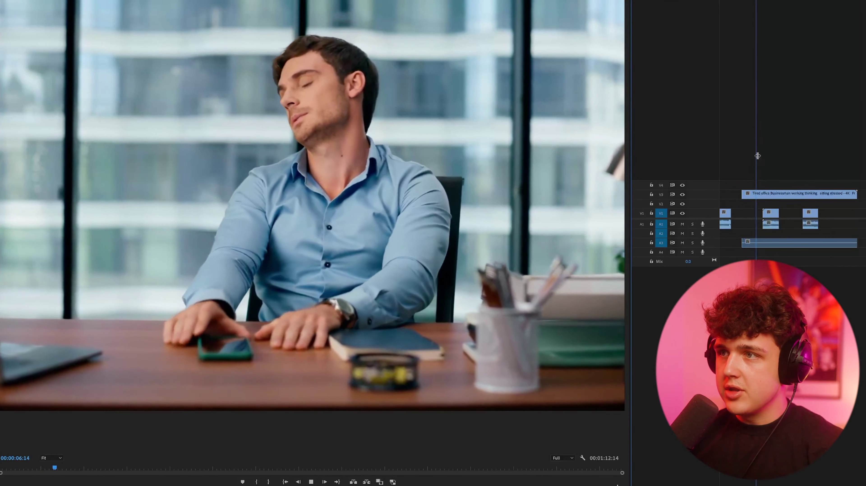
Step: Cut the businessman stock clip at 00:00:08:21 and delete the part after the cut
{"action": "key", "text": "space"}
{"action": "key", "text": "c"}
{"action": "left_click", "coordinate": [772, 196]}
{"action": "key", "text": "v"}
{"action": "left_click_drag", "start_coordinate": [804, 195], "coordinate": [835, 196]}
{"action": "key", "text": "Delete"}
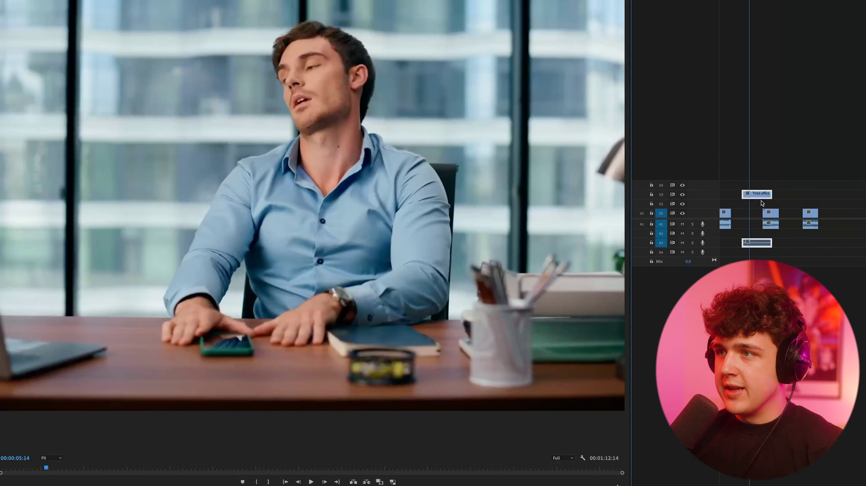
Step: Replace the trimmed businessman clip with an After Effects composition and import the blood and muzzle flash footage there
{"action": "right_click", "coordinate": [757, 191]}
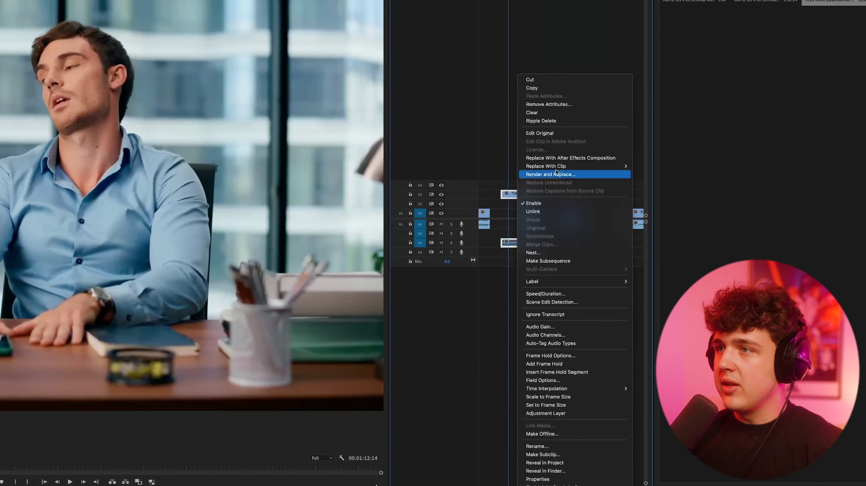
{"action": "left_click", "coordinate": [796, 157]}
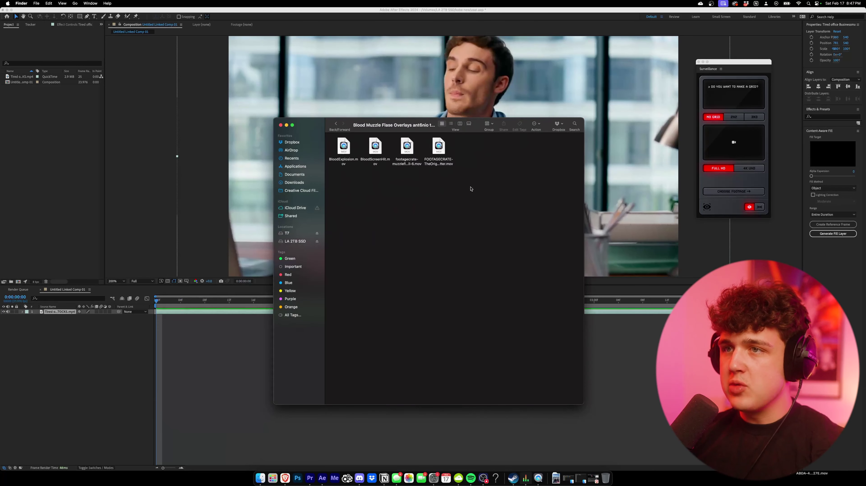
{"action": "left_click_drag", "start_coordinate": [471, 189], "coordinate": [21, 147]}
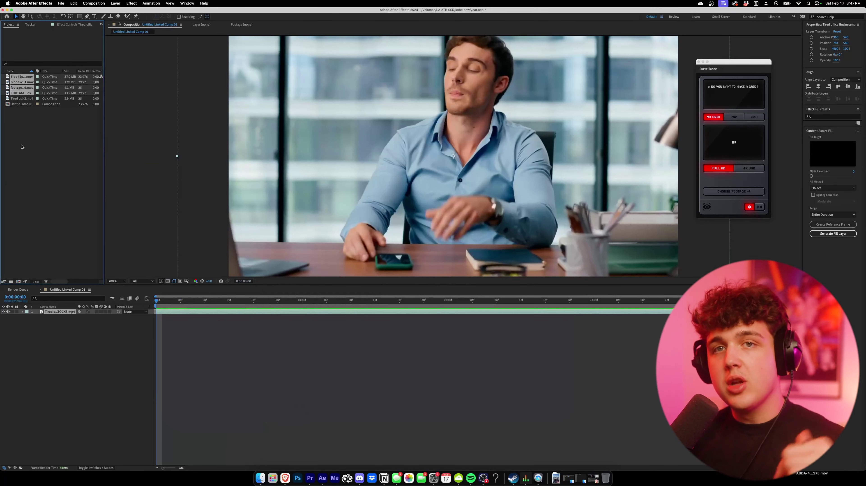
Step: Preview the blood explosion, blood screen hit and muzzle flash clips from the project
{"action": "double_click", "coordinate": [23, 77]}
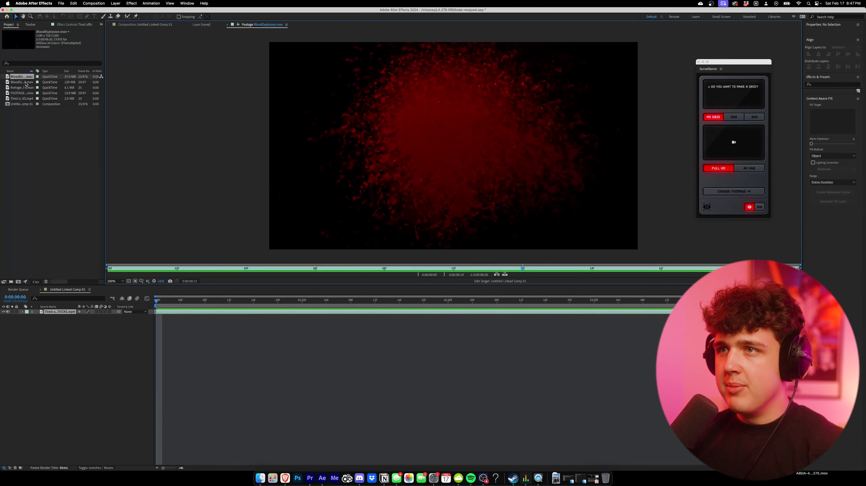
{"action": "double_click", "coordinate": [23, 82]}
{"action": "key", "text": "space"}
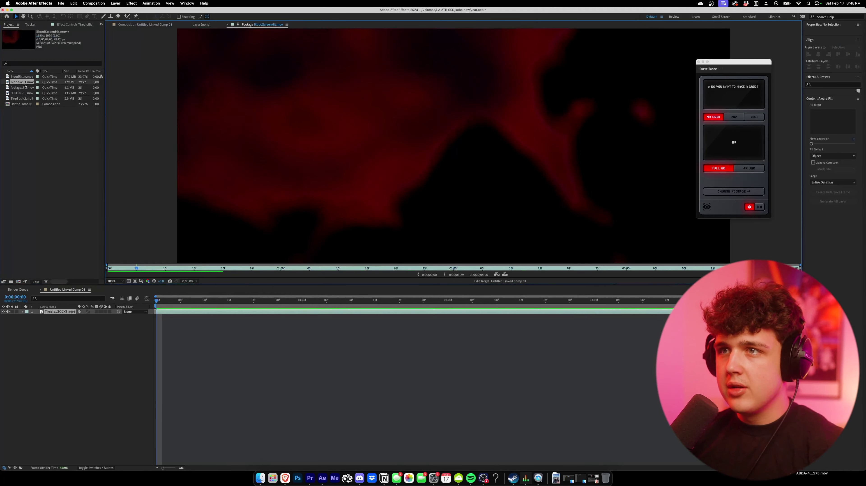
{"action": "left_click", "coordinate": [24, 88]}
{"action": "double_click", "coordinate": [25, 88]}
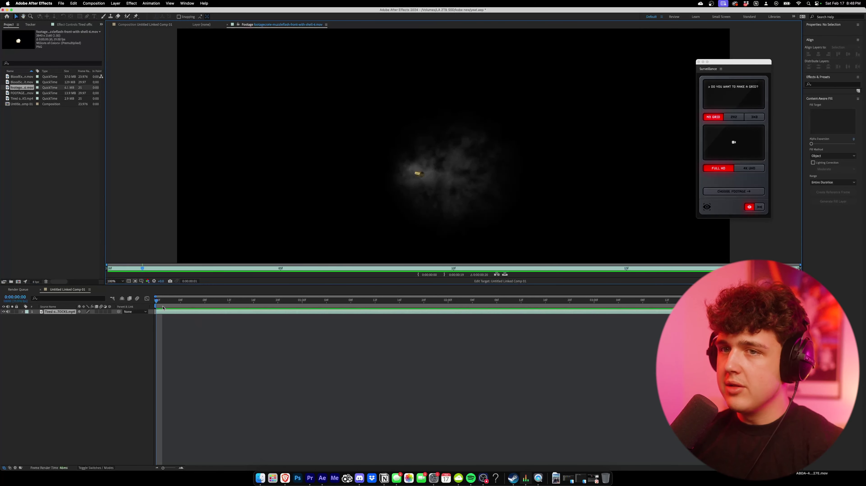
Step: Draw a closed Pen mask around the man's head and neck on the businessman layer and invert it
{"action": "left_click", "coordinate": [381, 311]}
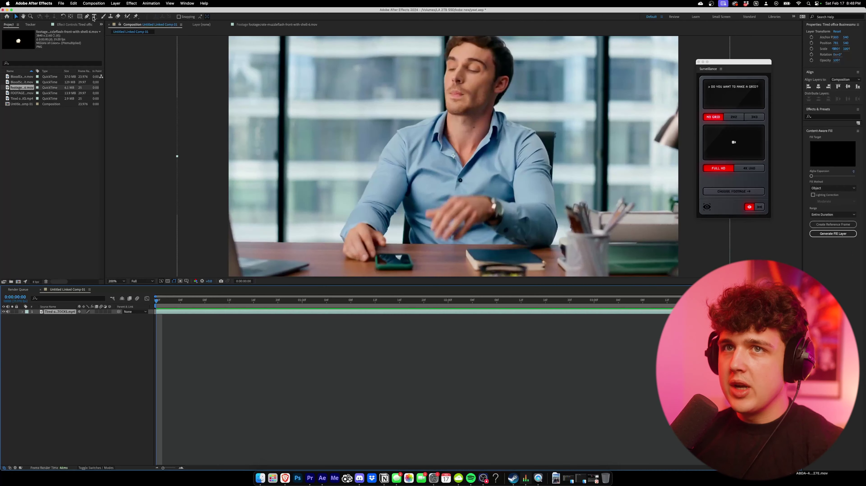
{"action": "key", "text": "g"}
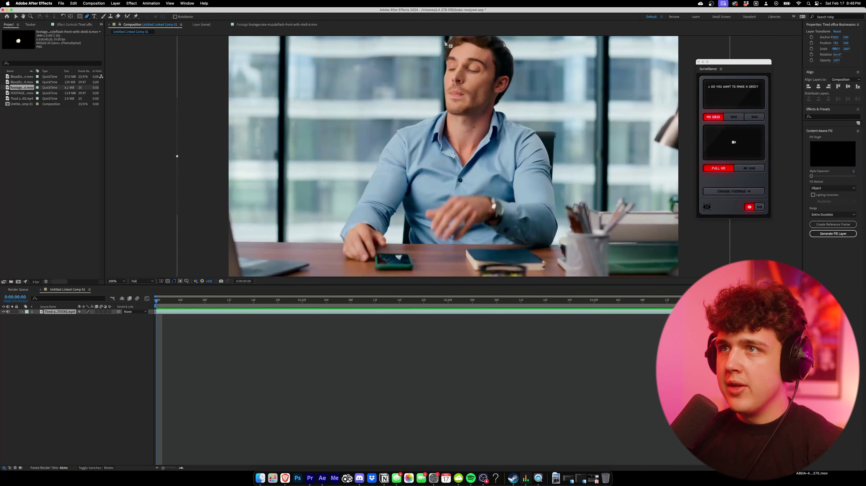
{"action": "left_click", "coordinate": [114, 280]}
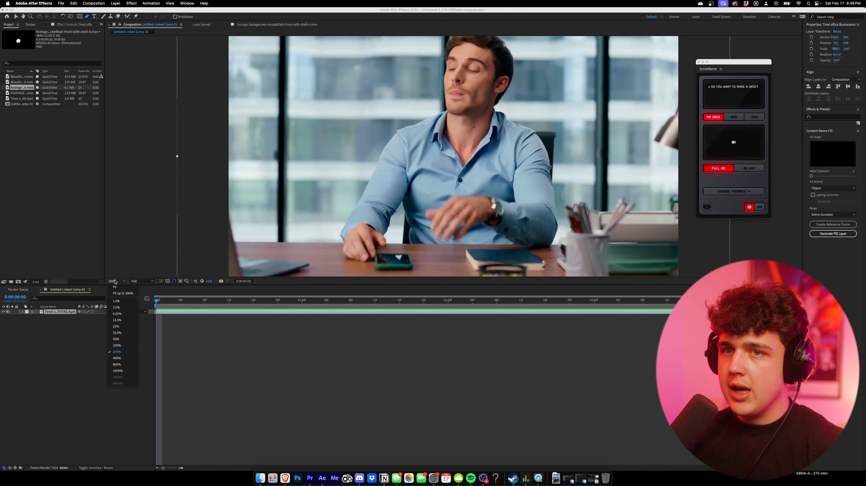
{"action": "left_click", "coordinate": [116, 338]}
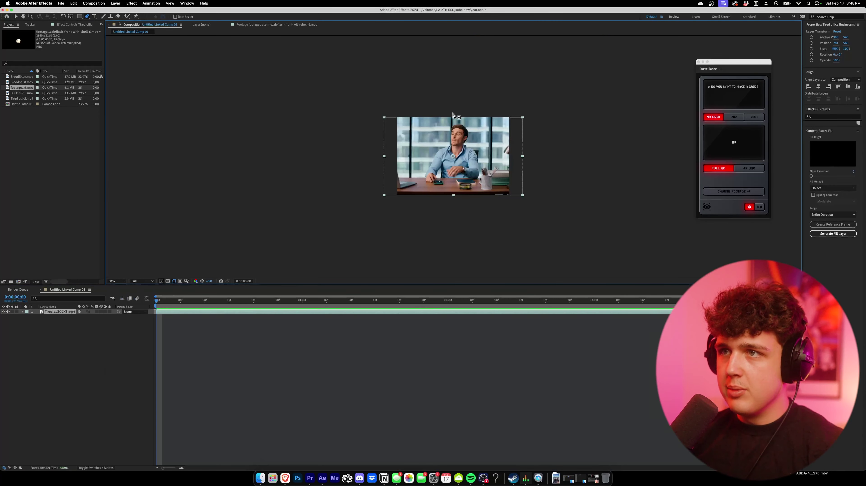
{"action": "left_click", "coordinate": [455, 122]}
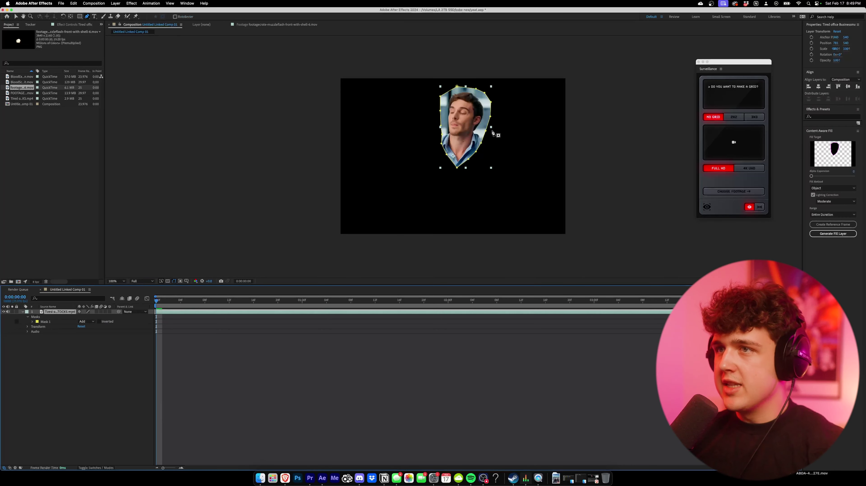
{"action": "scroll", "coordinate": [487, 125], "scroll_direction": "up", "scroll_amount": 1}
{"action": "scroll", "coordinate": [461, 113], "scroll_direction": "down", "scroll_amount": 1}
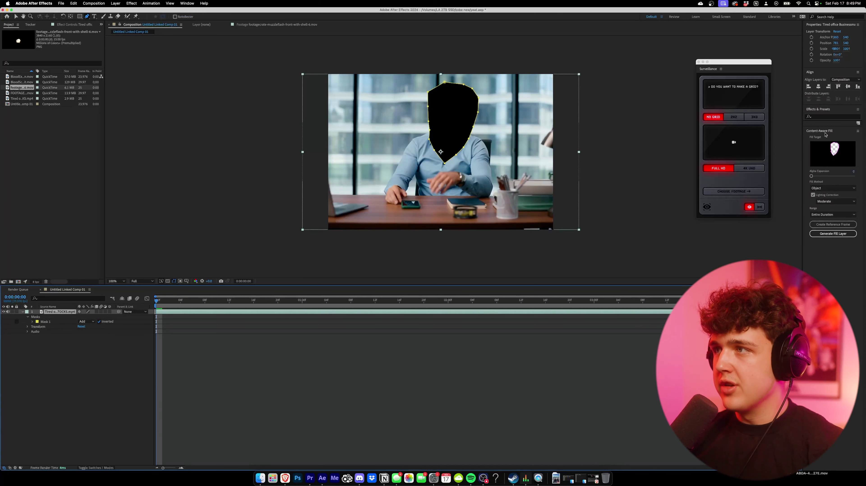
Step: Generate a content-aware fill layer for the masked head using the Object method, Moderate lighting correction and the entire duration
{"action": "left_click", "coordinate": [837, 233]}
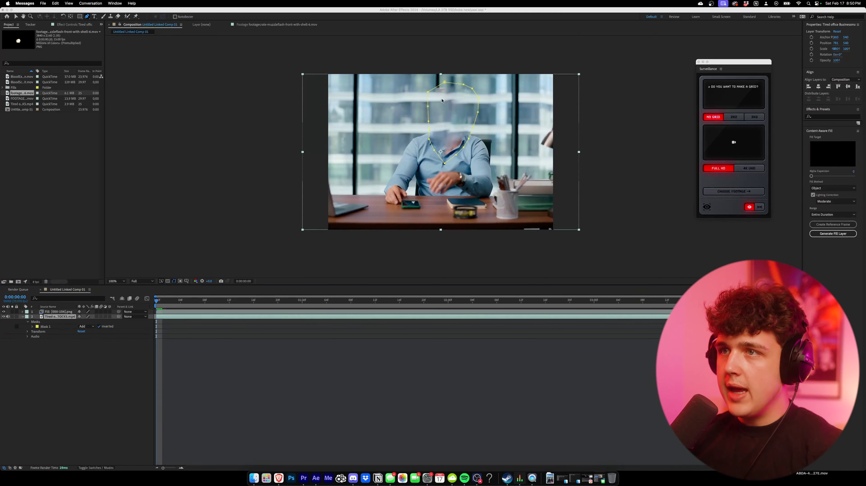
{"action": "scroll", "coordinate": [462, 106], "scroll_direction": "up", "scroll_amount": 1}
{"action": "scroll", "coordinate": [462, 106], "scroll_direction": "down", "scroll_amount": 1}
{"action": "left_click_drag", "start_coordinate": [483, 101], "coordinate": [485, 108]}
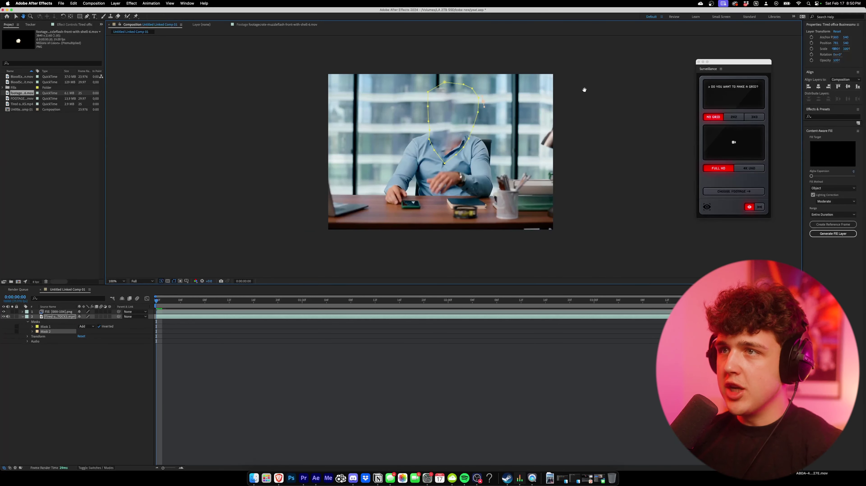
{"action": "key", "text": "Delete"}
{"action": "left_click", "coordinate": [103, 351]}
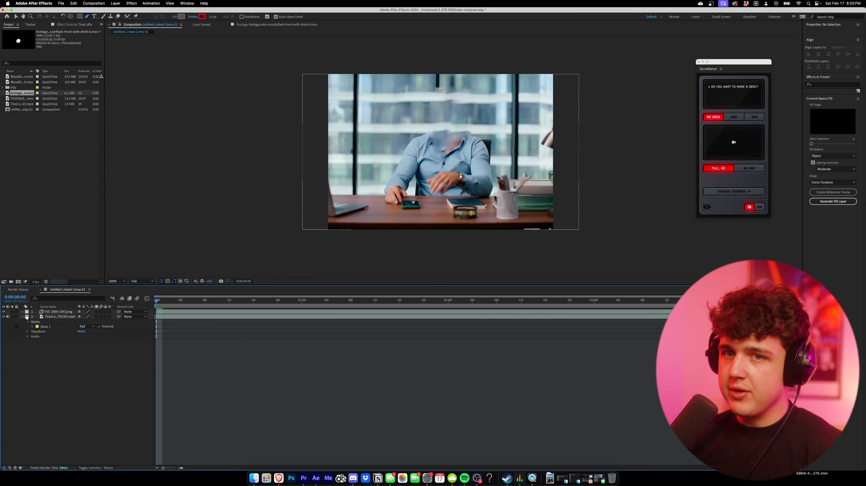
Step: Play the headless result and compare the first frame with the fill layer hidden and shown
{"action": "left_click", "coordinate": [23, 316]}
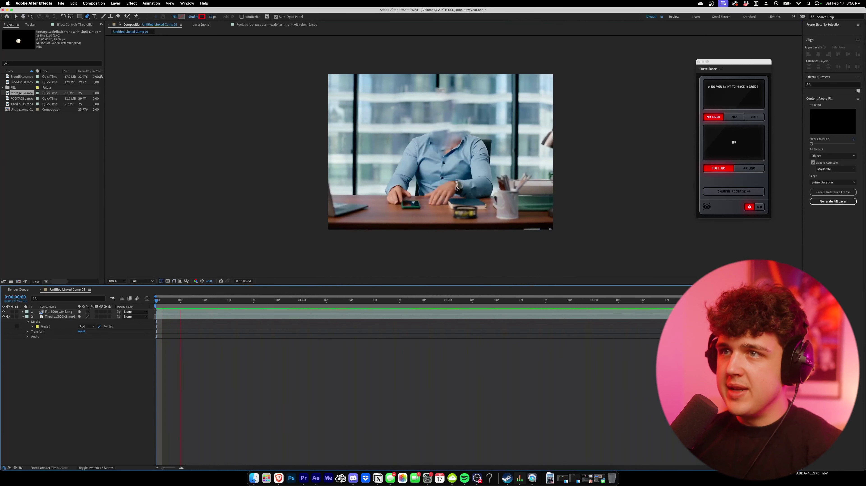
{"action": "left_click", "coordinate": [62, 312]}
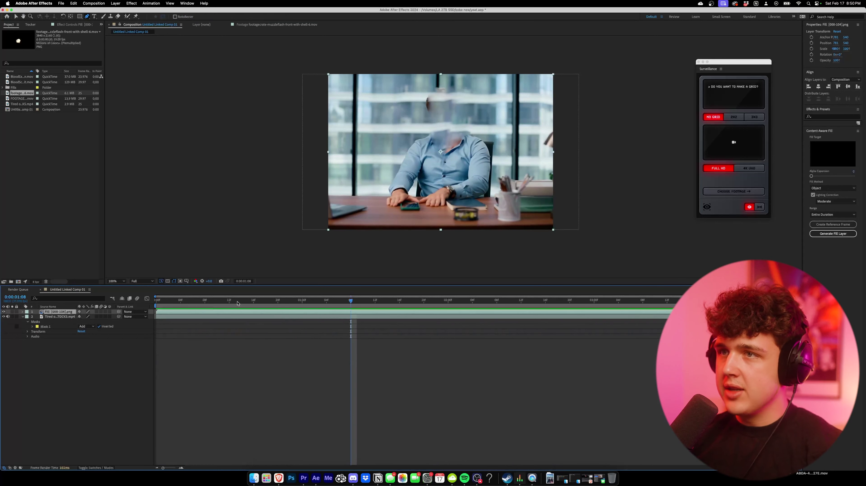
{"action": "key", "text": "Home"}
{"action": "left_click", "coordinate": [4, 311]}
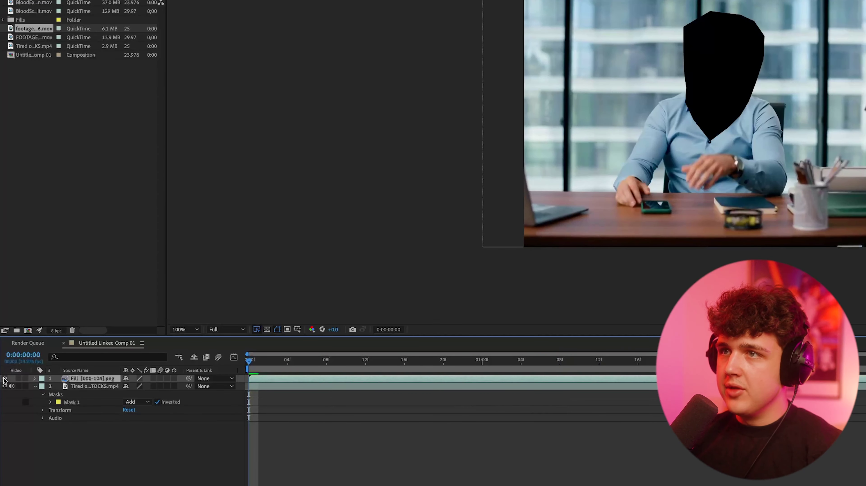
{"action": "left_click", "coordinate": [5, 378]}
Step: Duplicate the businessman footage layer and delete the mask from the upper copy
{"action": "left_click", "coordinate": [99, 385]}
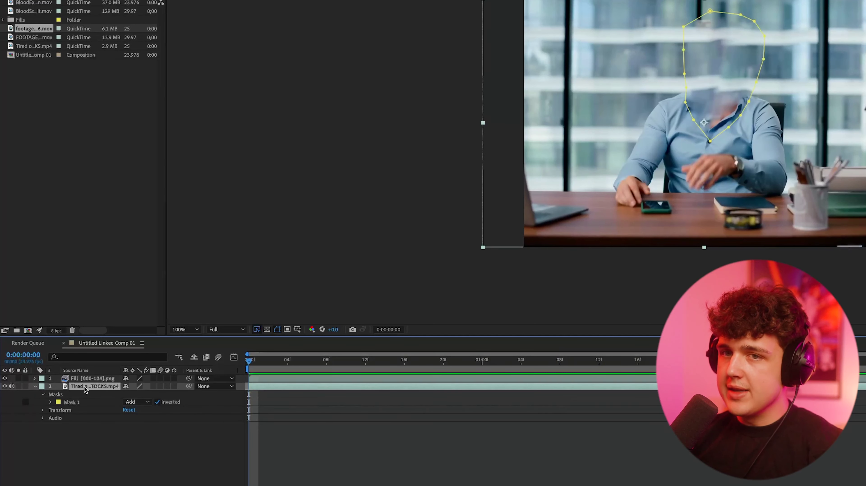
{"action": "key", "text": "ctrl+d"}
{"action": "left_click", "coordinate": [34, 386]}
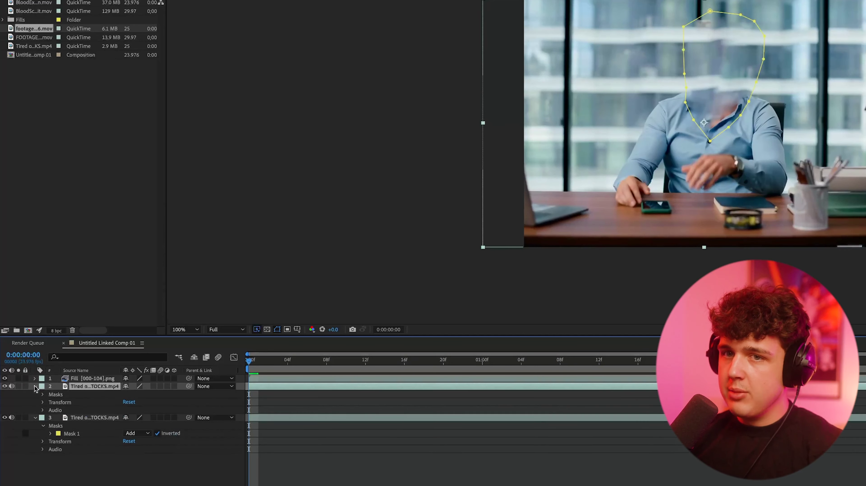
{"action": "left_click", "coordinate": [43, 395]}
{"action": "left_click", "coordinate": [108, 403]}
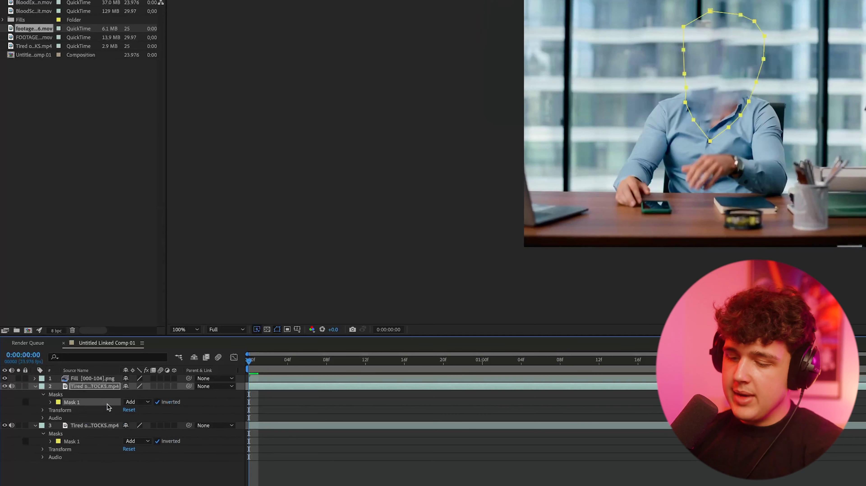
{"action": "key", "text": "Delete"}
Step: Make the fill layer start at frame 9 and play the change from full head to no head
{"action": "left_click_drag", "start_coordinate": [157, 311], "coordinate": [223, 310]}
{"action": "key", "text": "space"}
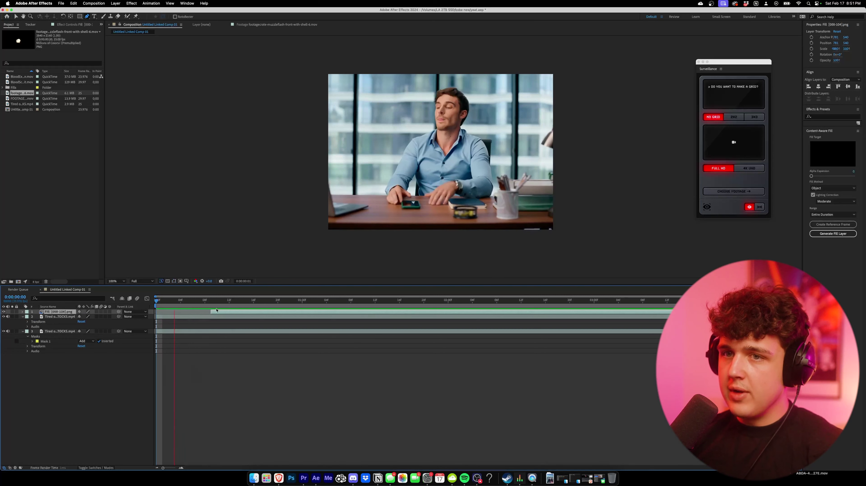
{"action": "key", "text": "space"}
{"action": "key", "text": "space"}
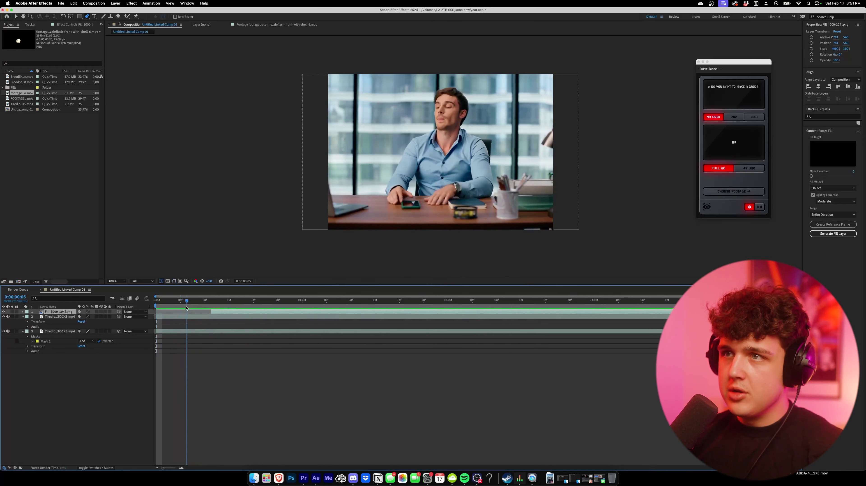
Step: Add BloodExplosion.mov as the top layer and align its start with the fill layer at frame 9
{"action": "left_click_drag", "start_coordinate": [65, 76], "coordinate": [225, 315]}
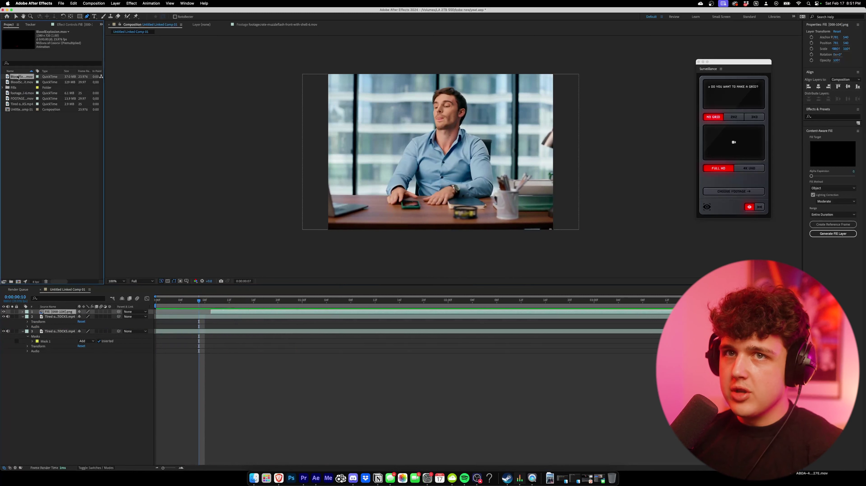
{"action": "left_click_drag", "start_coordinate": [17, 77], "coordinate": [70, 310]}
{"action": "mouse_move", "coordinate": [205, 312]}
{"action": "left_mouse_down"}
{"action": "mouse_move", "coordinate": [259, 311]}
{"action": "mouse_move", "coordinate": [211, 304]}
{"action": "left_mouse_up"}
{"action": "left_click", "coordinate": [205, 303]}
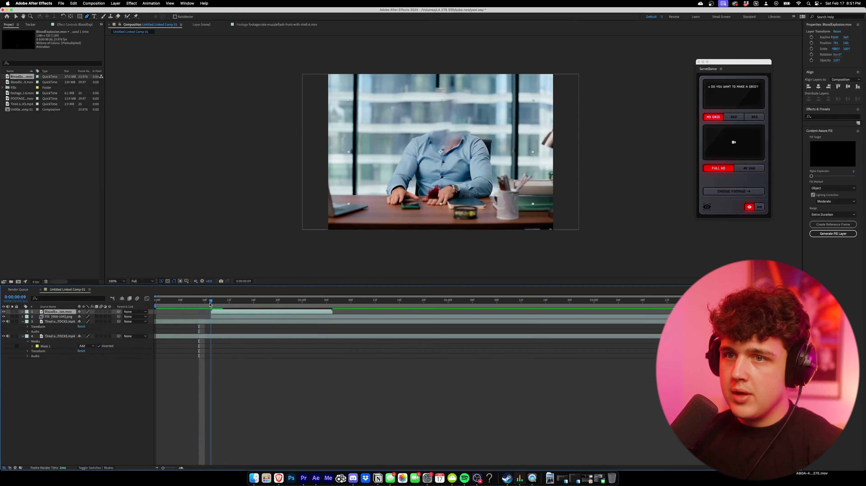
Step: Scale the BloodExplosion.mov layer to 168%, place the burst over the neck and play it
{"action": "key", "text": "s"}
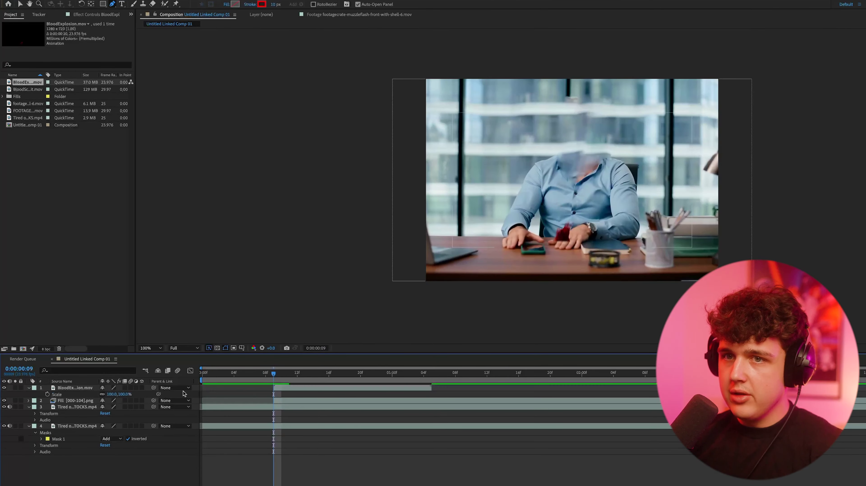
{"action": "left_click_drag", "start_coordinate": [128, 394], "coordinate": [158, 394]}
{"action": "key", "text": "v"}
{"action": "left_click_drag", "start_coordinate": [553, 254], "coordinate": [584, 165]}
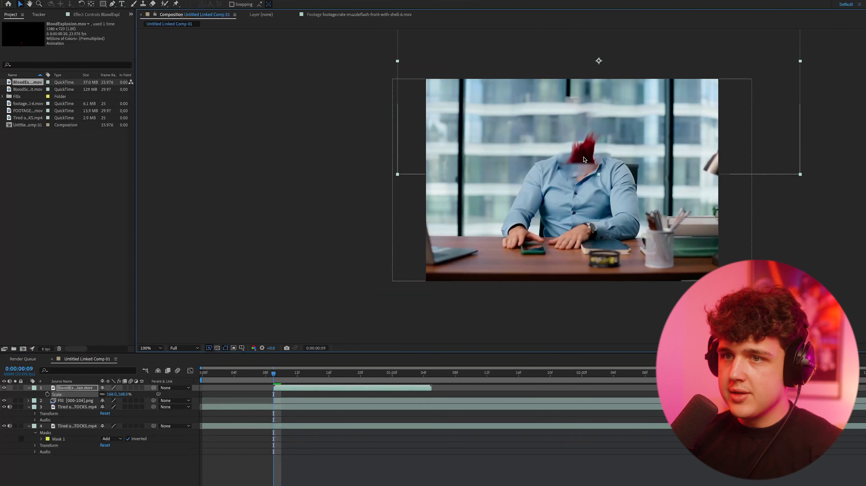
{"action": "key", "text": "space"}
{"action": "key", "text": "space"}
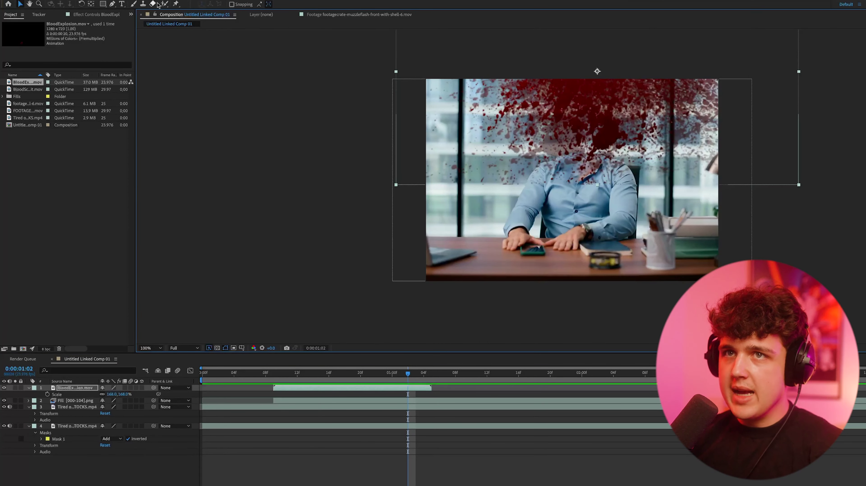
Step: Draw a closed Pen mask around the blood burst on BloodExplosion.mov, with its lower edge curving across the shirt collar
{"action": "left_click", "coordinate": [113, 5]}
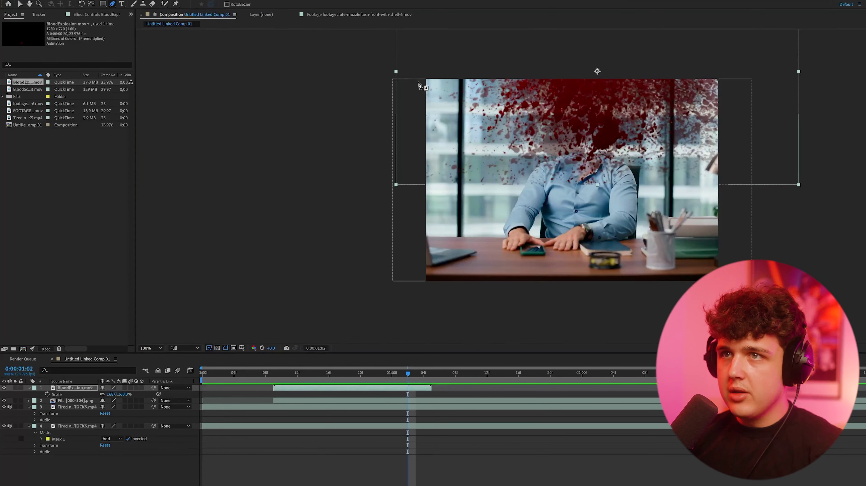
{"action": "left_click", "coordinate": [411, 72]}
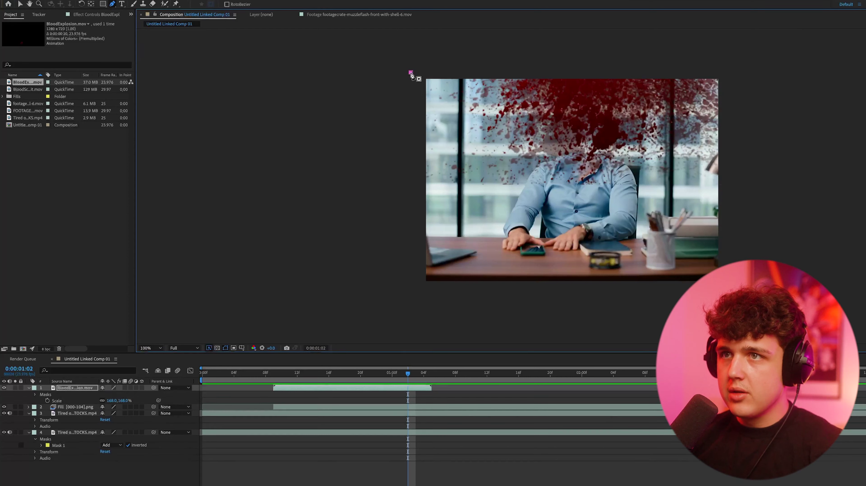
{"action": "left_click", "coordinate": [499, 171]}
{"action": "left_click", "coordinate": [544, 174]}
{"action": "left_click", "coordinate": [576, 174]}
{"action": "left_click", "coordinate": [607, 175]}
{"action": "left_click", "coordinate": [646, 174]}
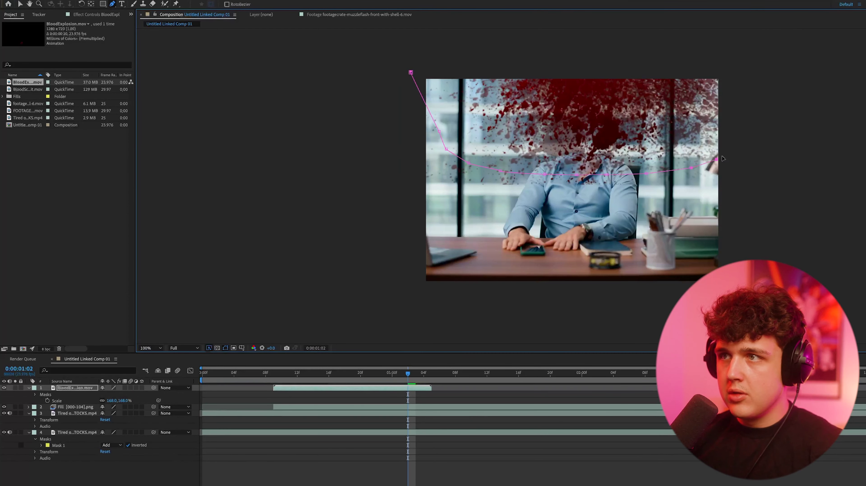
{"action": "left_click", "coordinate": [745, 132]}
{"action": "left_click", "coordinate": [748, 64]}
{"action": "left_click", "coordinate": [623, 48]}
{"action": "left_click", "coordinate": [411, 72]}
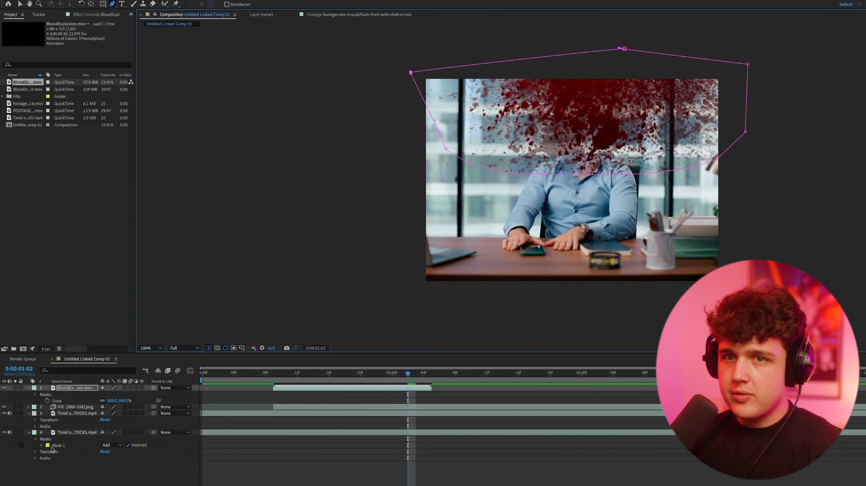
Step: Feather the BloodExplosion.mov mask by 242 pixels and preview the softened blood
{"action": "left_click", "coordinate": [35, 395]}
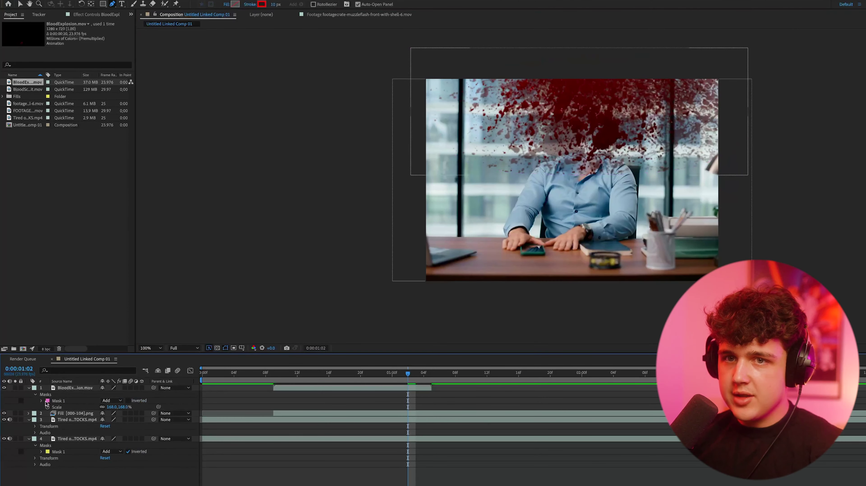
{"action": "left_click", "coordinate": [41, 400]}
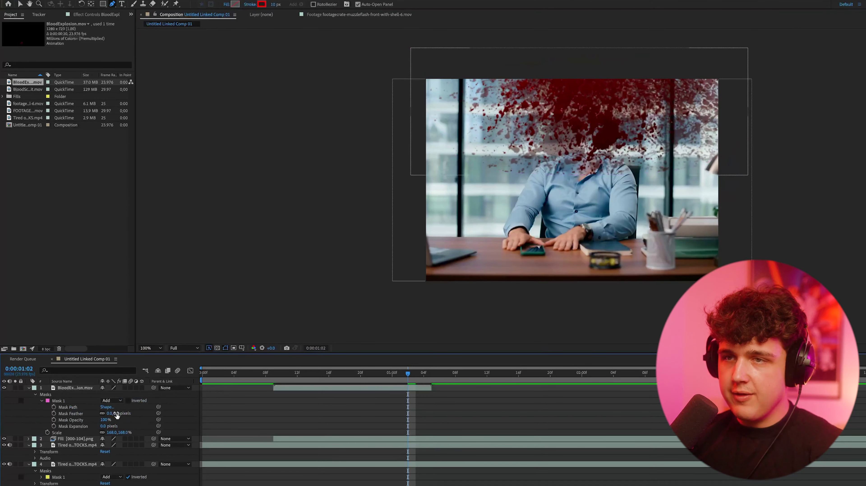
{"action": "left_click_drag", "start_coordinate": [117, 413], "coordinate": [198, 413]}
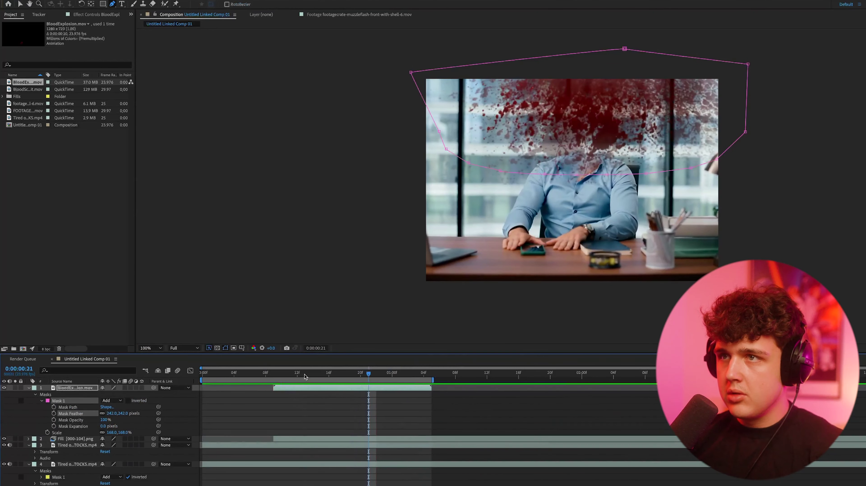
{"action": "key", "text": "space"}
Step: Add BloodScreenHit.mov as the top layer, scale it to 86% and move it slightly up in the frame
{"action": "left_click", "coordinate": [28, 89]}
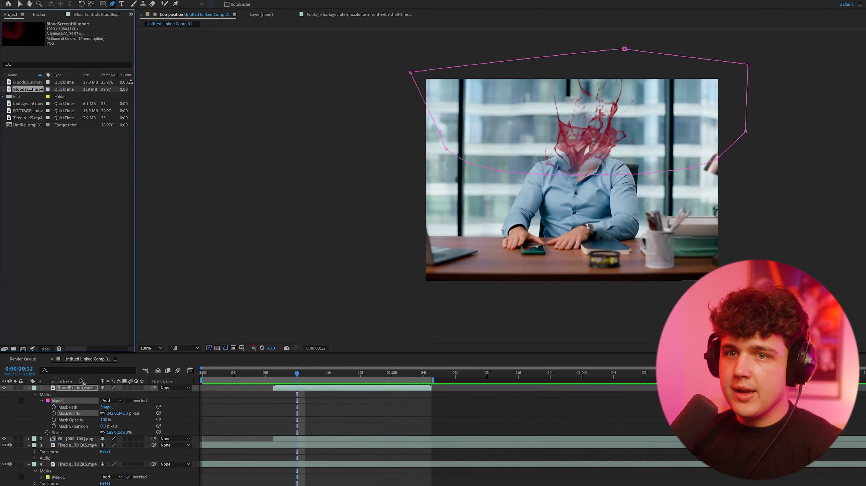
{"action": "mouse_move", "coordinate": [82, 388]}
{"action": "left_mouse_down"}
{"action": "mouse_move", "coordinate": [79, 418]}
{"action": "mouse_move", "coordinate": [78, 388]}
{"action": "left_mouse_up"}
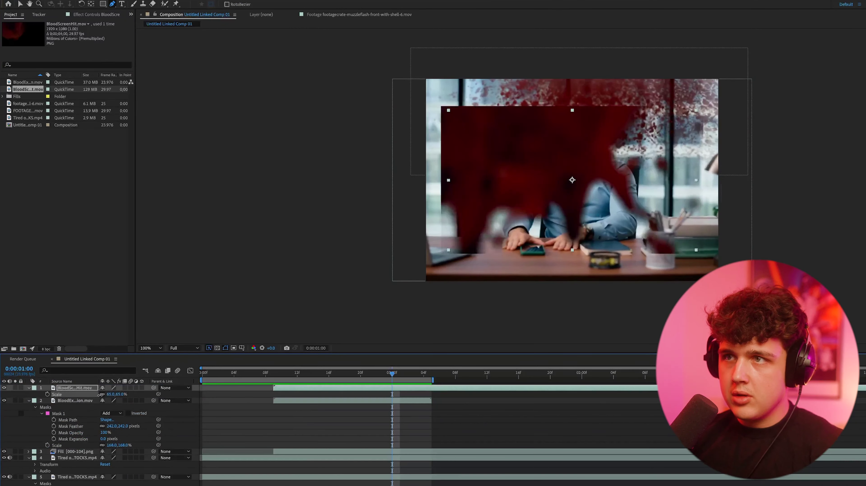
{"action": "left_click_drag", "start_coordinate": [100, 394], "coordinate": [108, 395]}
{"action": "key", "text": "v"}
{"action": "left_click_drag", "start_coordinate": [510, 159], "coordinate": [509, 141]}
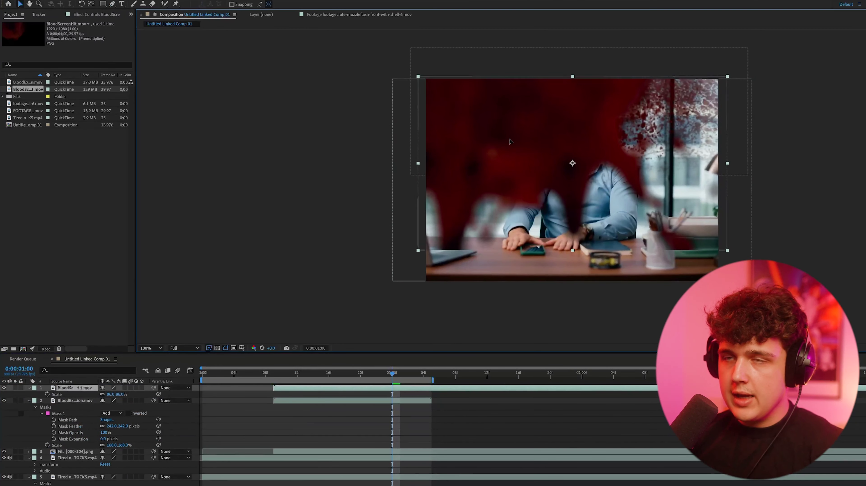
Step: Delay the BloodScreenHit.mov layer to start at about frame 14 and play the combined blood effects
{"action": "left_click_drag", "start_coordinate": [319, 388], "coordinate": [368, 387]}
{"action": "left_click_drag", "start_coordinate": [326, 374], "coordinate": [203, 388]}
{"action": "key", "text": "space"}
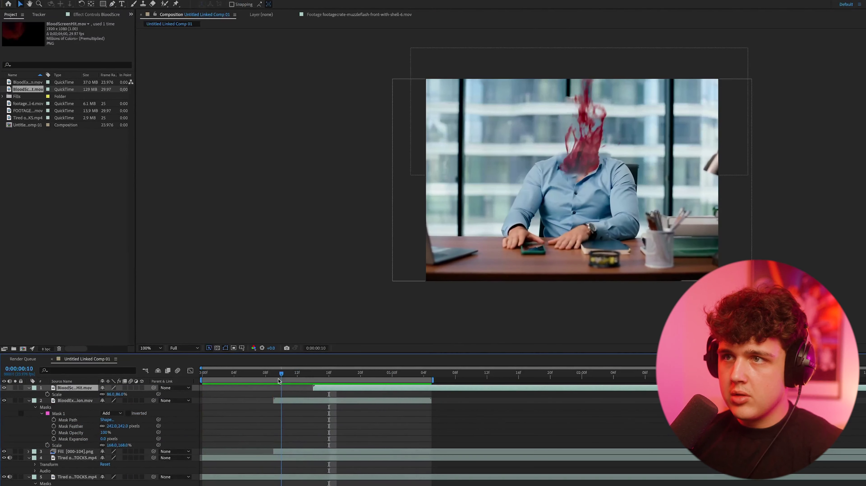
{"action": "left_click", "coordinate": [305, 400]}
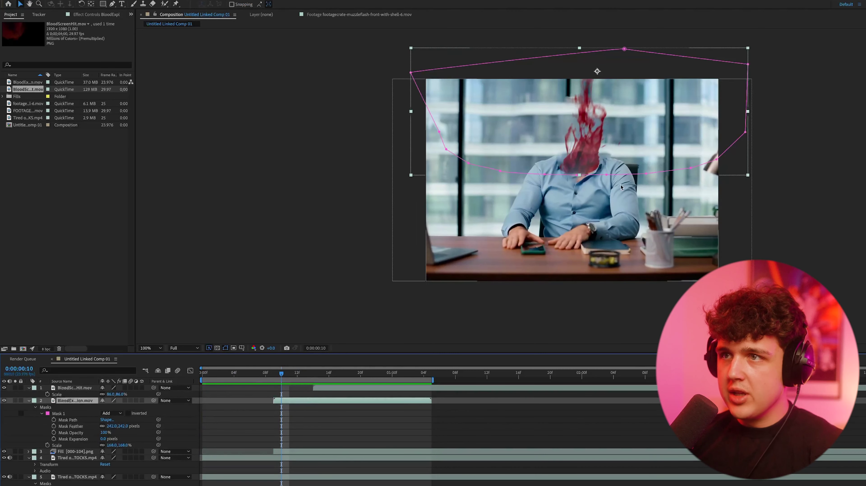
{"action": "key", "text": "space"}
{"action": "key", "text": "space"}
Step: Go to frame 9 and create an adjustment layer above all the other layers
{"action": "left_click", "coordinate": [275, 369]}
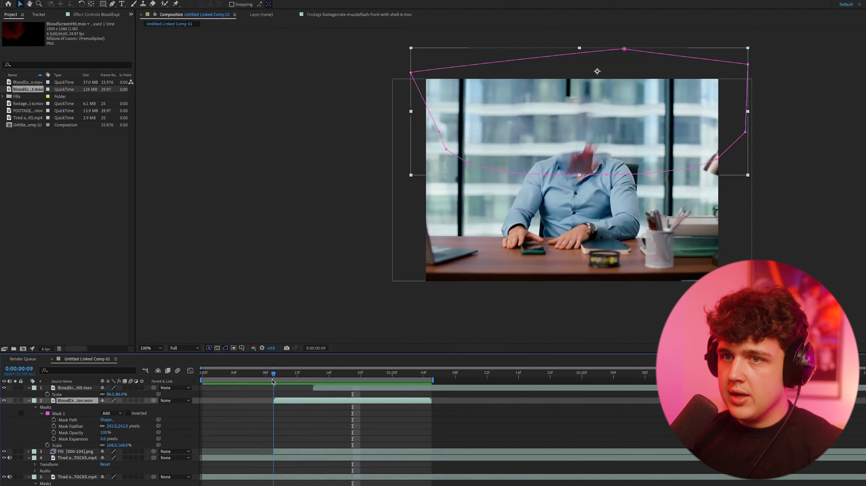
{"action": "right_click", "coordinate": [60, 439]}
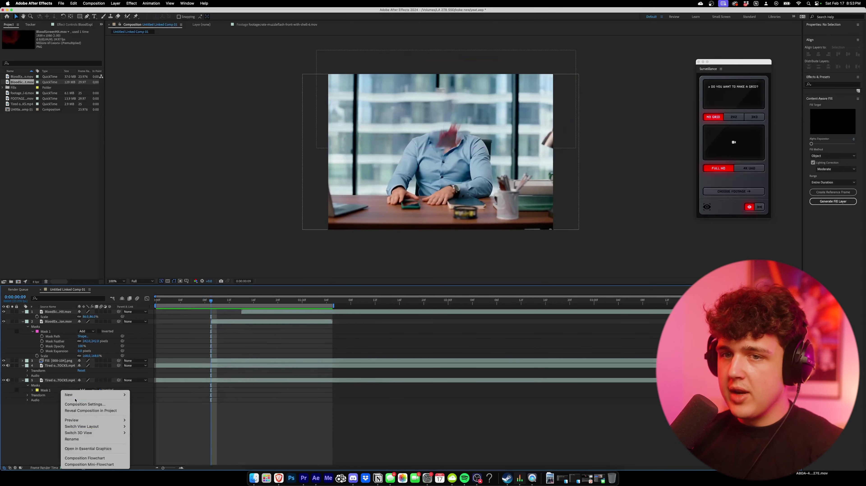
{"action": "mouse_move", "coordinate": [86, 396]}
{"action": "left_click", "coordinate": [147, 442]}
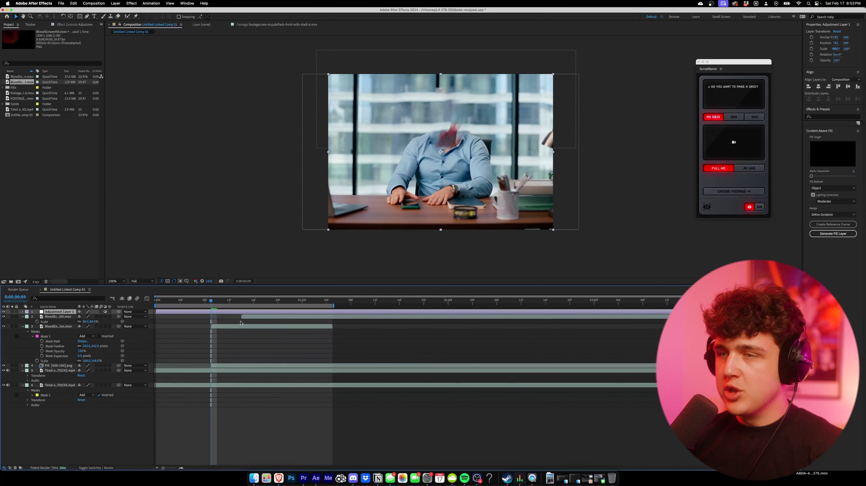
Step: Open the Shake Sauce extension and apply its Quick Hit with Flash preset to the adjustment layer
{"action": "left_click", "coordinate": [192, 4]}
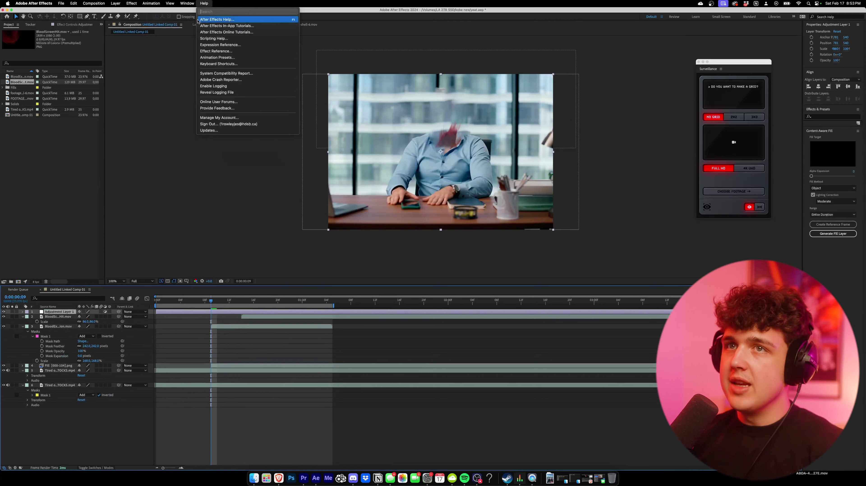
{"action": "mouse_move", "coordinate": [156, 4]}
{"action": "mouse_move", "coordinate": [187, 4]}
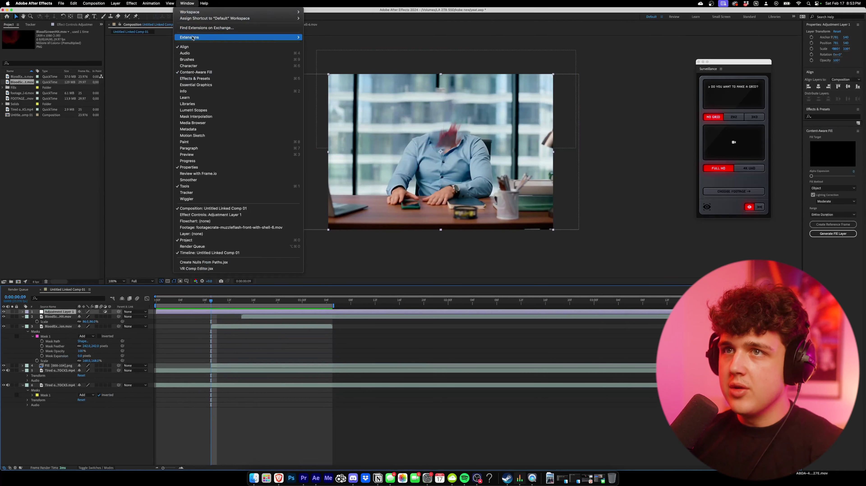
{"action": "mouse_move", "coordinate": [238, 37]}
{"action": "left_click", "coordinate": [318, 50]}
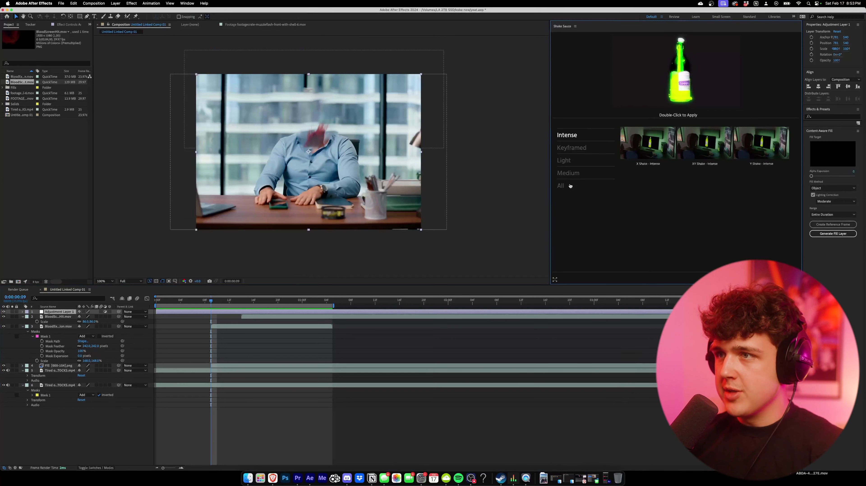
{"action": "left_click", "coordinate": [561, 185]}
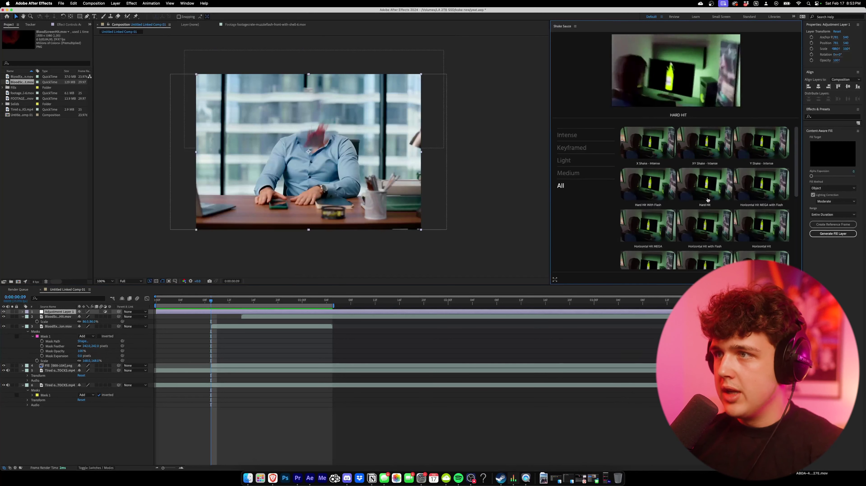
{"action": "scroll", "coordinate": [650, 210], "scroll_direction": "down", "scroll_amount": 2}
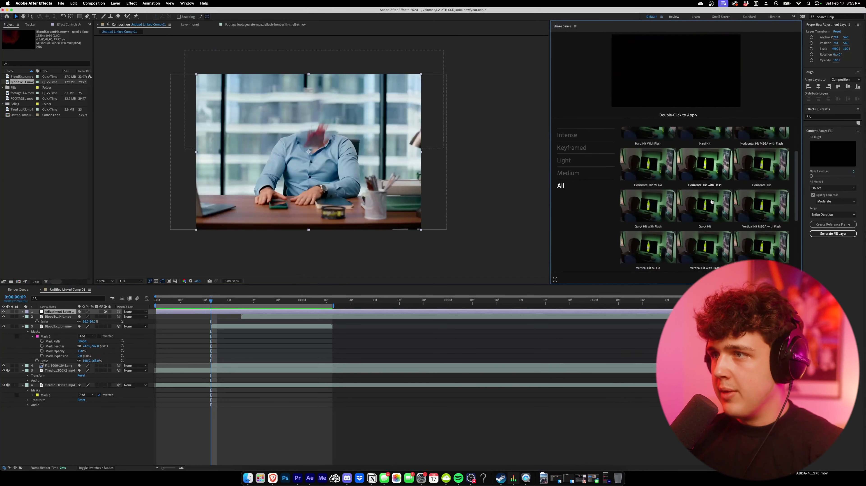
{"action": "double_click", "coordinate": [653, 218]}
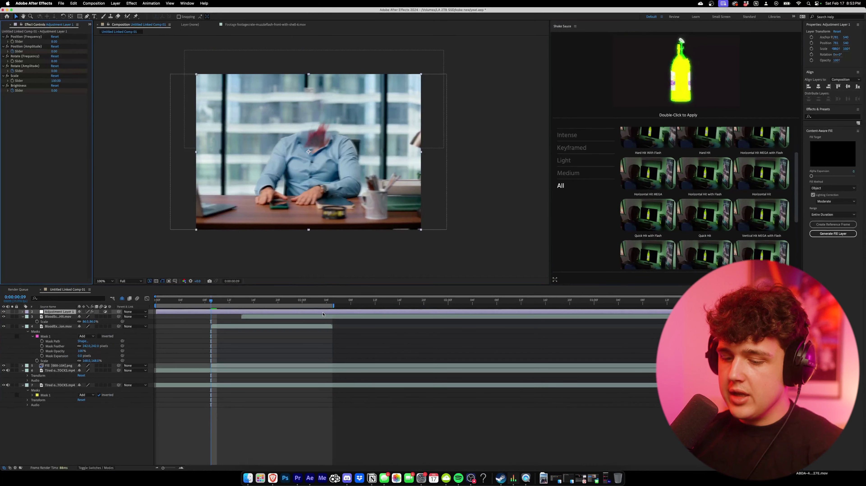
Step: Shift all the shake keyframes earlier so the peak of the hit falls on frame 9, and play the result
{"action": "key", "text": "u"}
{"action": "left_click_drag", "start_coordinate": [200, 316], "coordinate": [300, 346]}
{"action": "left_click_drag", "start_coordinate": [223, 344], "coordinate": [211, 339]}
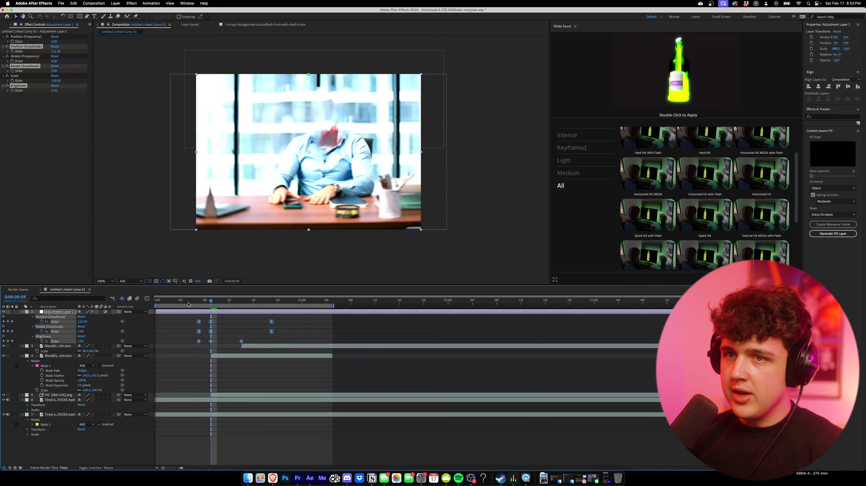
{"action": "key", "text": "space"}
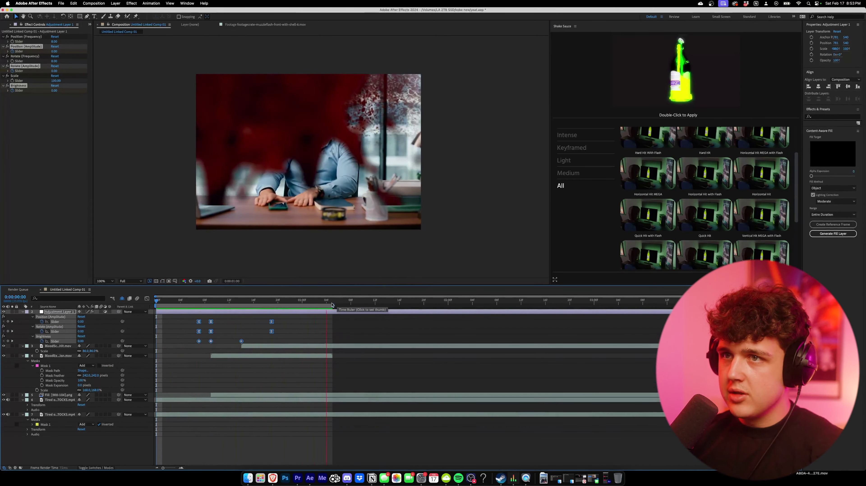
Step: At 0:00:01:11, scale the BloodScreenHit.mov layer to 156% and reposition it toward the upper-left part of the frame
{"action": "left_click_drag", "start_coordinate": [332, 304], "coordinate": [369, 303]}
{"action": "left_click", "coordinate": [61, 310]}
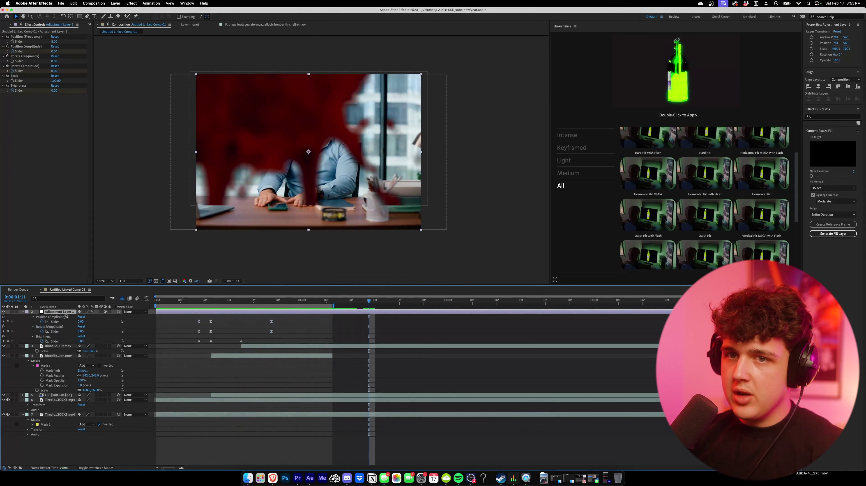
{"action": "left_click", "coordinate": [53, 346]}
{"action": "left_click_drag", "start_coordinate": [90, 350], "coordinate": [232, 164]}
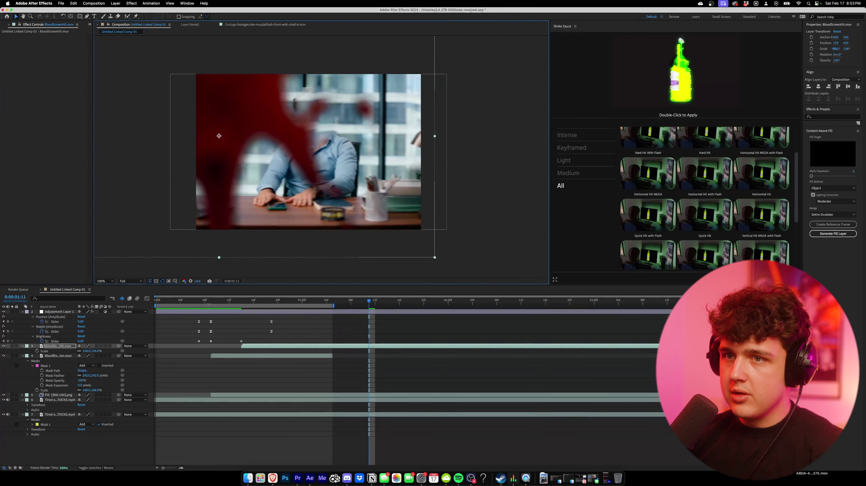
Step: Make the BloodScreenHit.mov layer start at about frame 10, checking its timing by playing before and after
{"action": "key", "text": "space"}
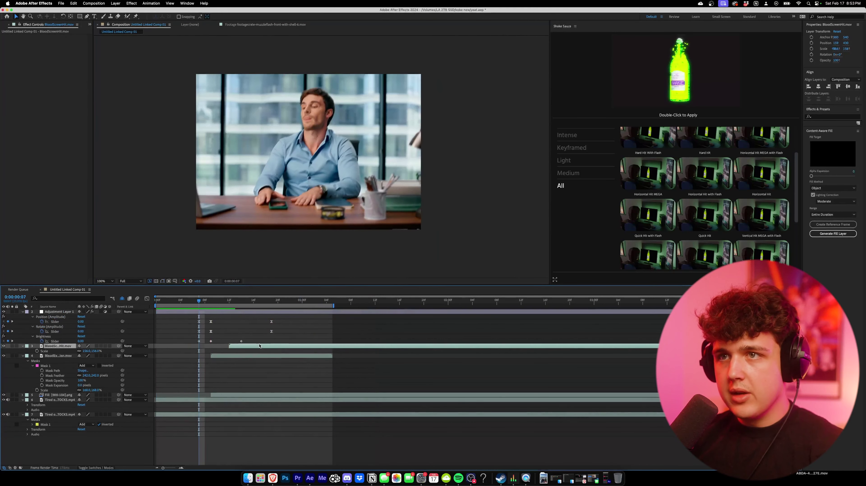
{"action": "key", "text": "space"}
{"action": "left_click_drag", "start_coordinate": [259, 346], "coordinate": [247, 346]}
{"action": "key", "text": "space"}
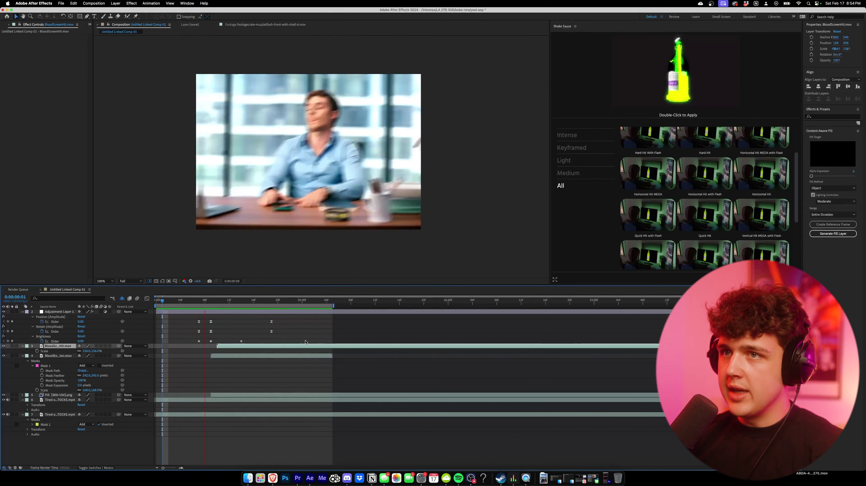
Step: Create a second adjustment layer and place it at the top of the layer stack
{"action": "left_click_drag", "start_coordinate": [323, 300], "coordinate": [146, 365]}
{"action": "right_click", "coordinate": [72, 436]}
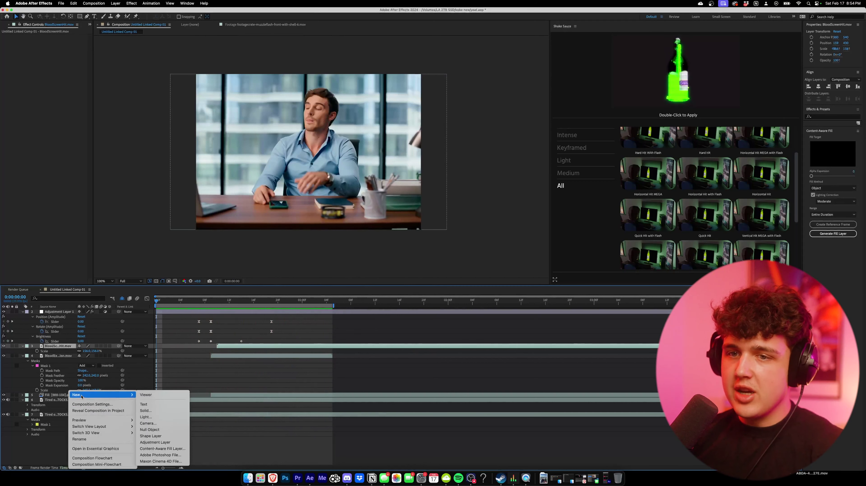
{"action": "mouse_move", "coordinate": [82, 394]}
{"action": "left_click", "coordinate": [154, 441]}
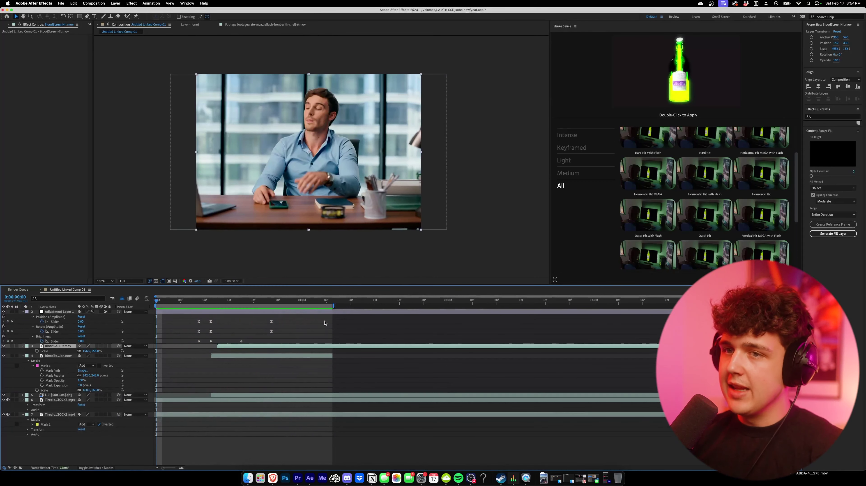
{"action": "left_click_drag", "start_coordinate": [87, 347], "coordinate": [72, 310]}
Step: Find the Lumetri Color effect and apply it to the new adjustment layer
{"action": "left_click", "coordinate": [833, 117]}
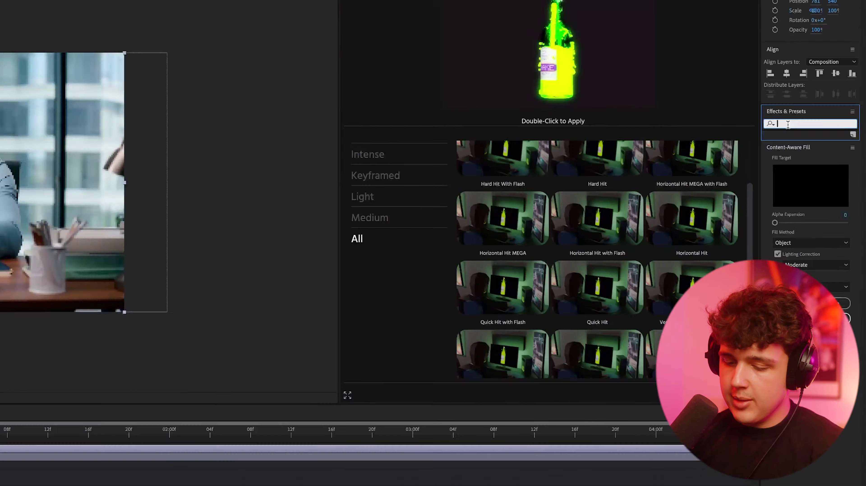
{"action": "type", "text": "lumetri color"}
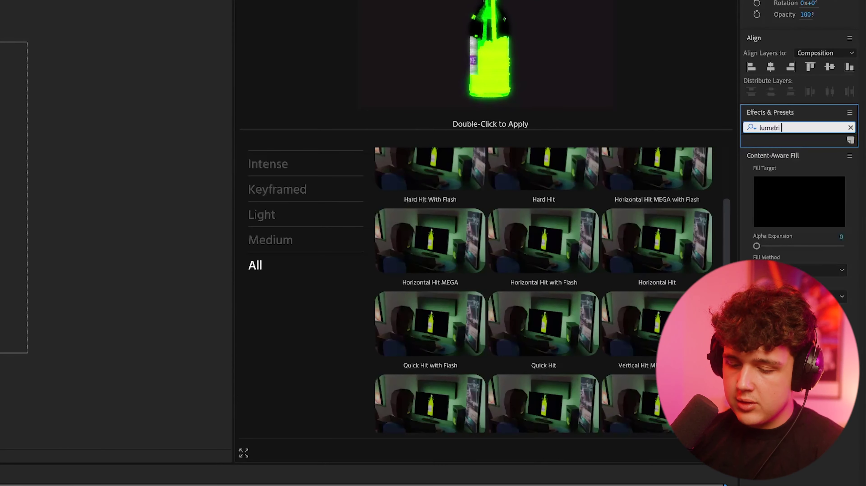
{"action": "left_click_drag", "start_coordinate": [795, 149], "coordinate": [19, 139]}
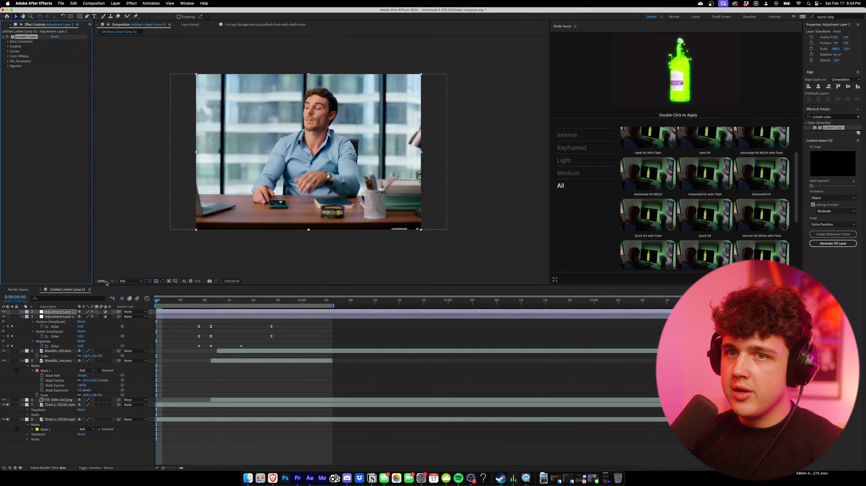
{"action": "left_click", "coordinate": [106, 282]}
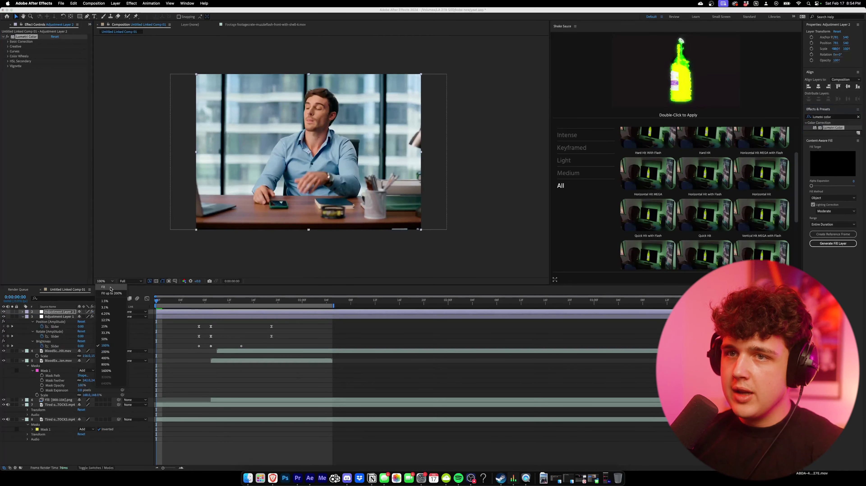
Step: Load the 102.cube LUT as the Creative look of the Lumetri Color effect on Adjustment Layer 2
{"action": "left_click", "coordinate": [108, 285]}
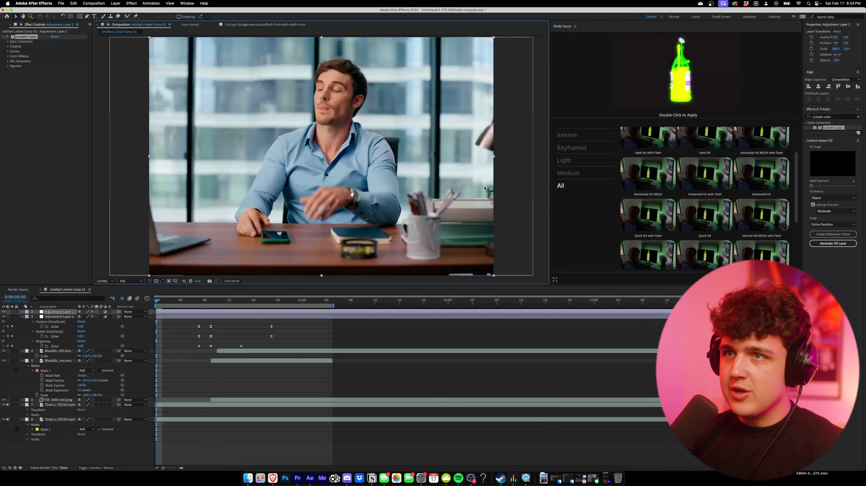
{"action": "left_click", "coordinate": [8, 47]}
{"action": "left_click", "coordinate": [67, 56]}
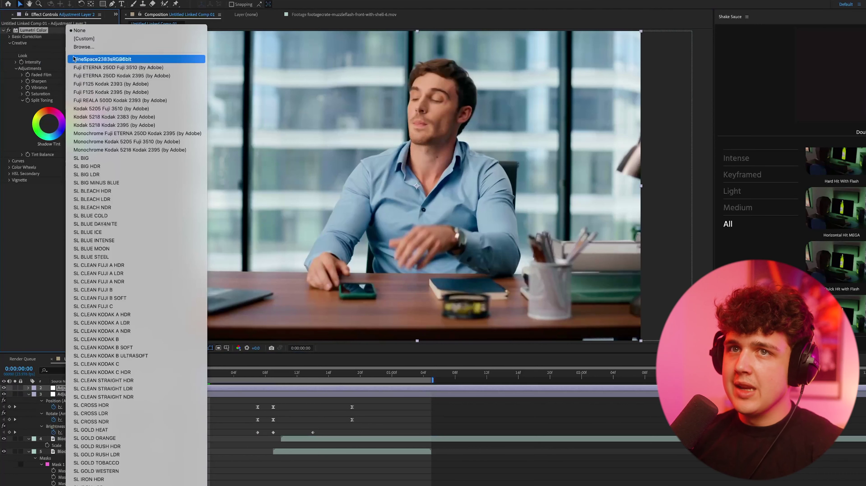
{"action": "left_click", "coordinate": [78, 43]}
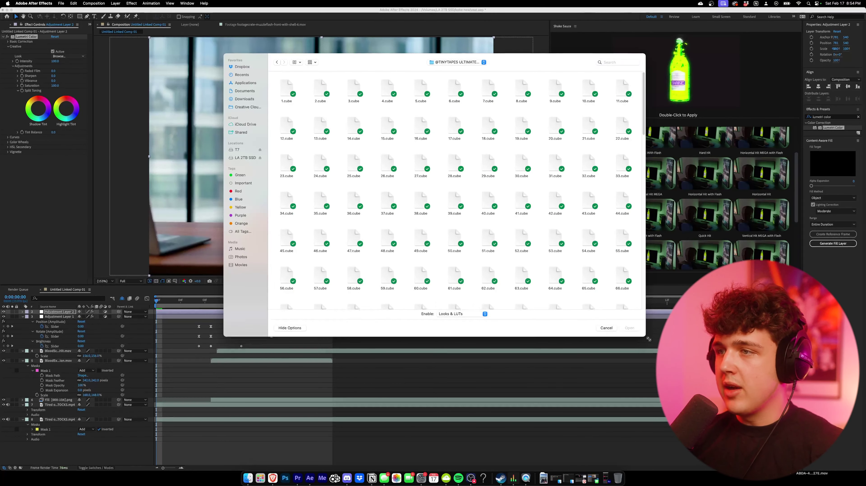
{"action": "left_click_drag", "start_coordinate": [638, 331], "coordinate": [674, 369]}
{"action": "scroll", "coordinate": [462, 231], "scroll_direction": "down", "scroll_amount": 10}
{"action": "scroll", "coordinate": [463, 231], "scroll_direction": "down", "scroll_amount": 8}
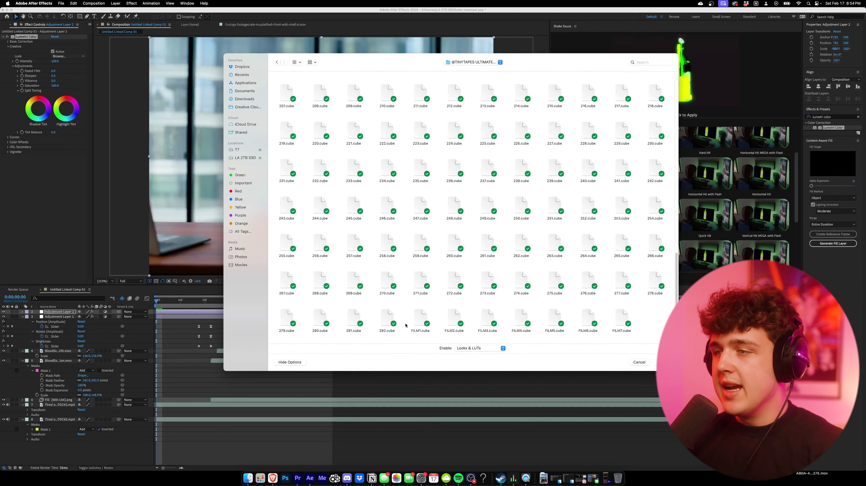
{"action": "scroll", "coordinate": [537, 254], "scroll_direction": "up", "scroll_amount": 10}
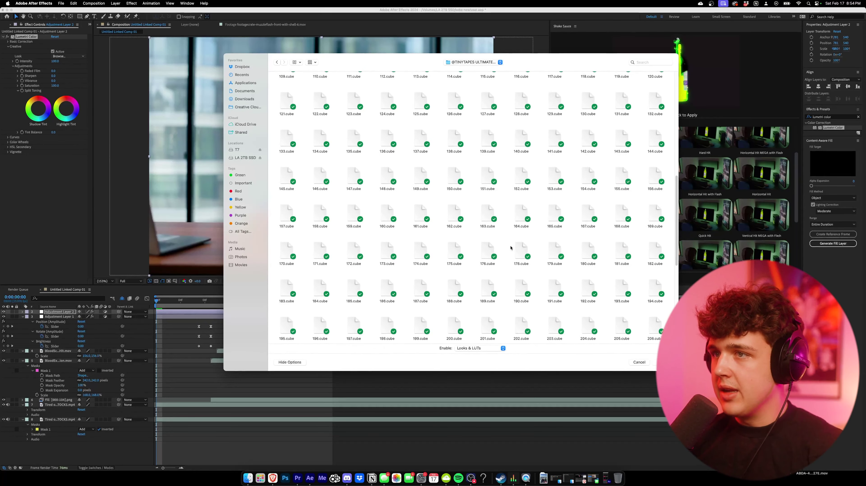
{"action": "scroll", "coordinate": [491, 209], "scroll_direction": "up", "scroll_amount": 1}
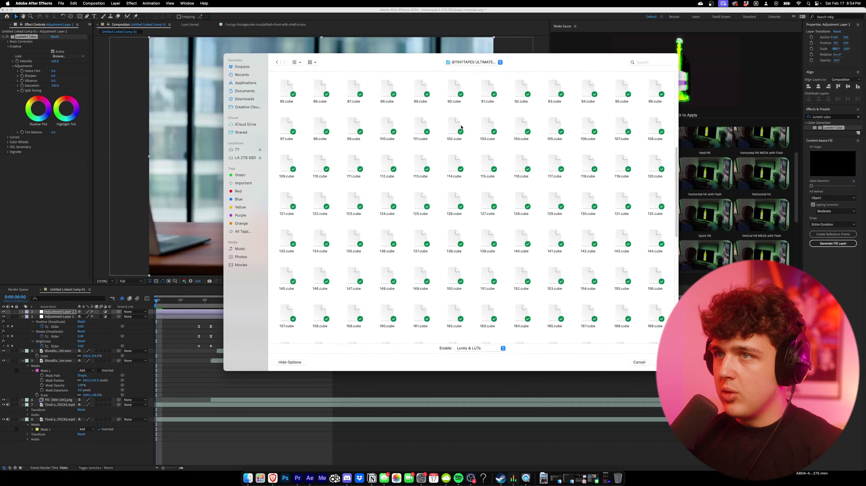
{"action": "double_click", "coordinate": [459, 127]}
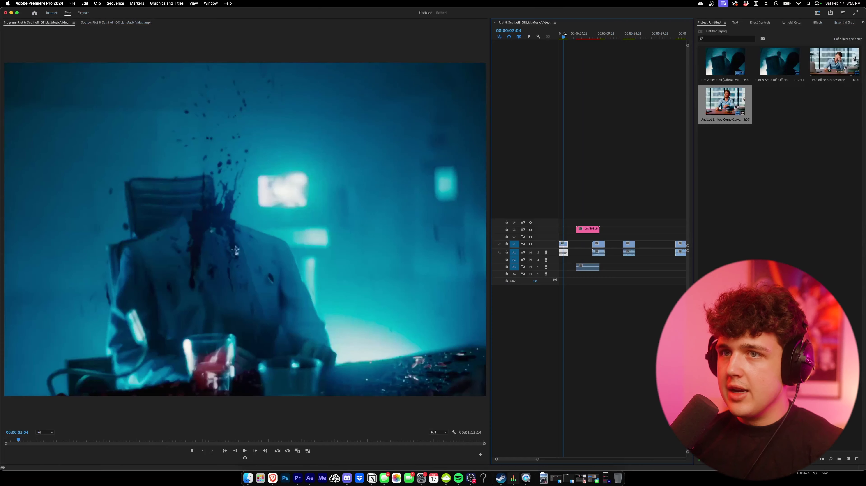
Step: Check the reference clip's color in Premiere Pro, and pull the red RGB curve below the diagonal in the After Effects Lumetri Color effect
{"action": "left_click_drag", "start_coordinate": [565, 34], "coordinate": [568, 34]}
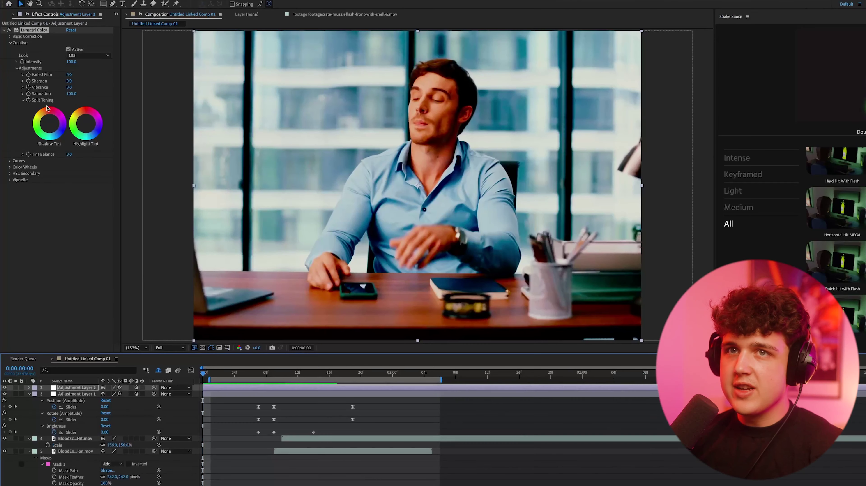
{"action": "left_click", "coordinate": [13, 161]}
{"action": "scroll", "coordinate": [58, 74], "scroll_direction": "down", "scroll_amount": 4}
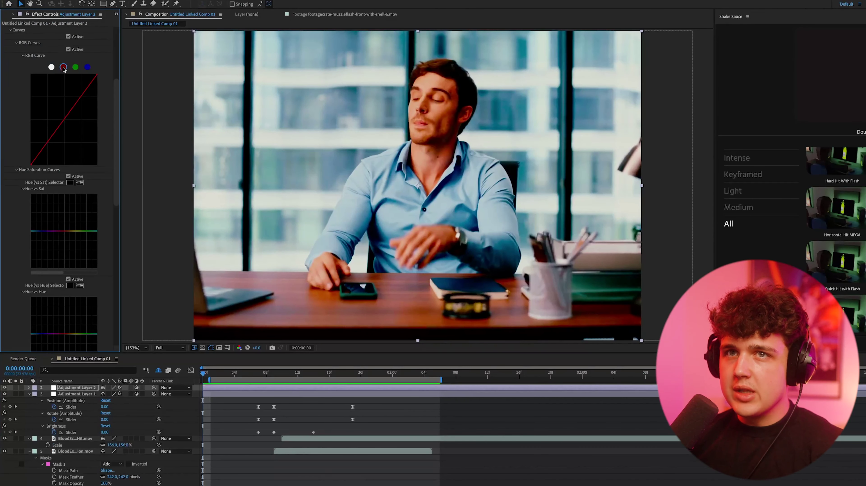
{"action": "left_click", "coordinate": [65, 121]}
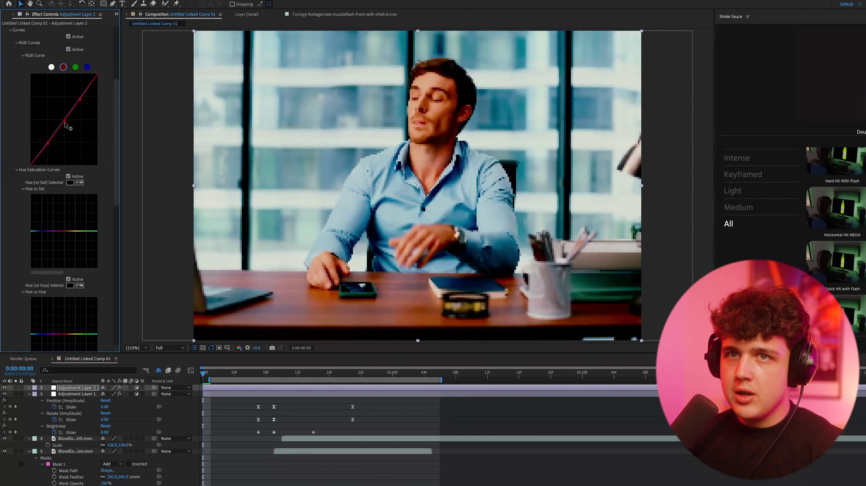
{"action": "left_click_drag", "start_coordinate": [65, 121], "coordinate": [71, 125]}
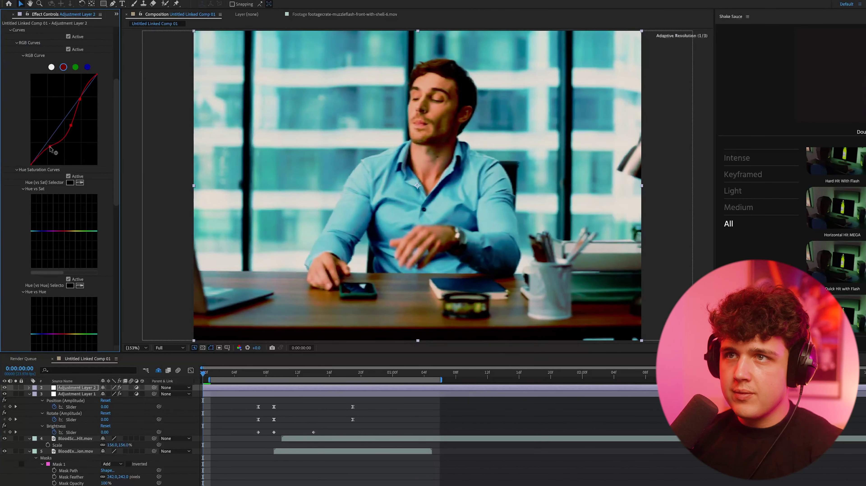
{"action": "left_click", "coordinate": [50, 148]}
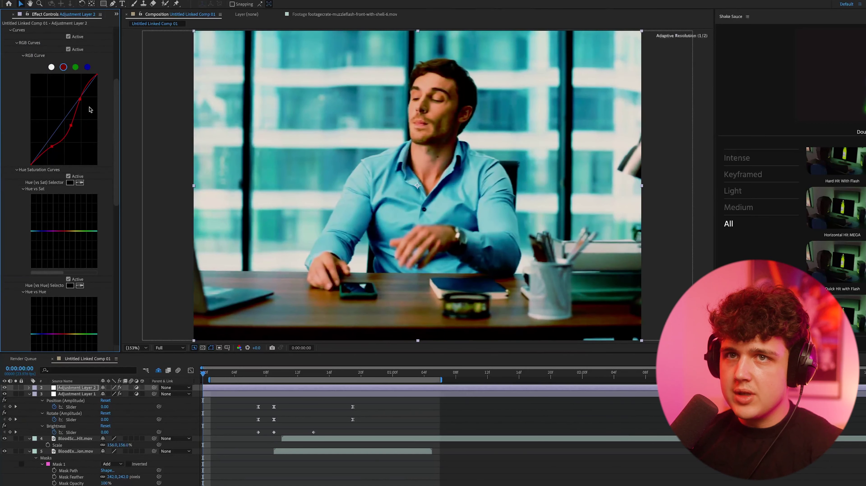
{"action": "left_click_drag", "start_coordinate": [80, 99], "coordinate": [81, 103]}
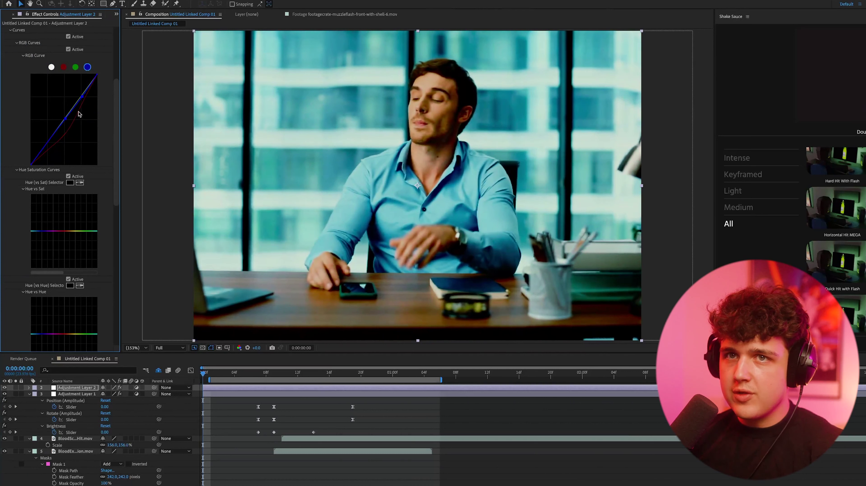
Step: Raise the shadows and midtones of the blue RGB curve above the diagonal, and collapse the Curves section
{"action": "left_click_drag", "start_coordinate": [67, 120], "coordinate": [45, 135]}
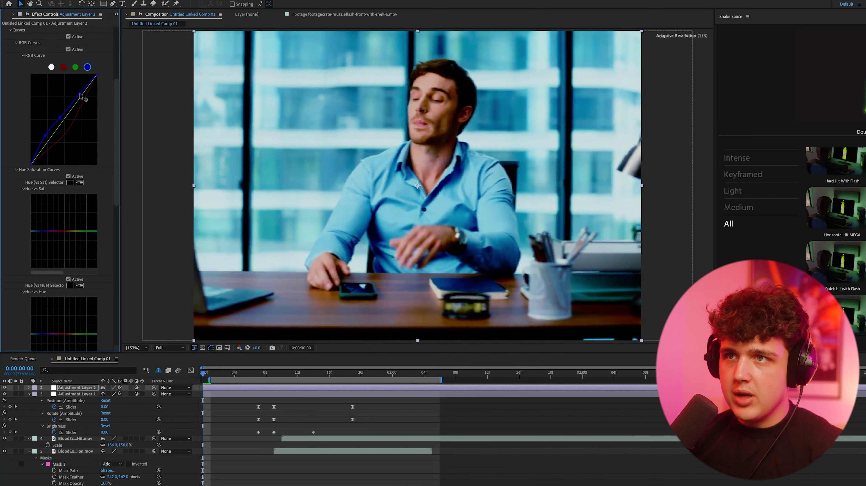
{"action": "left_click_drag", "start_coordinate": [83, 98], "coordinate": [80, 96]}
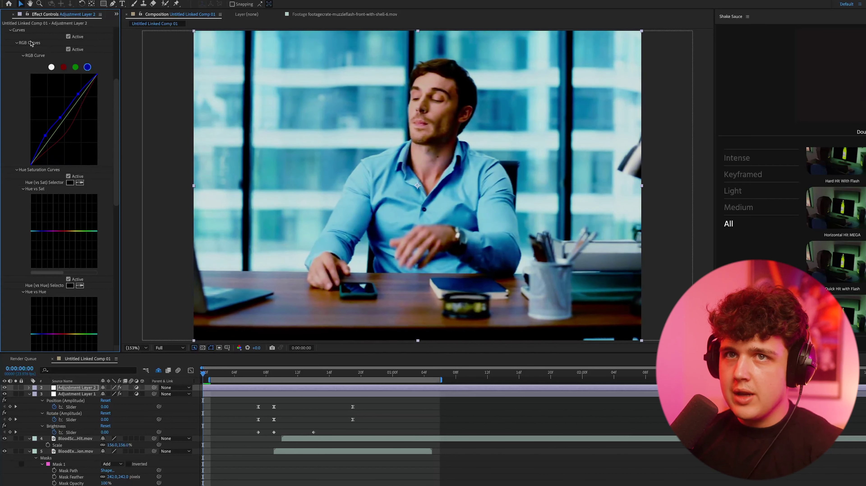
{"action": "left_click", "coordinate": [10, 31]}
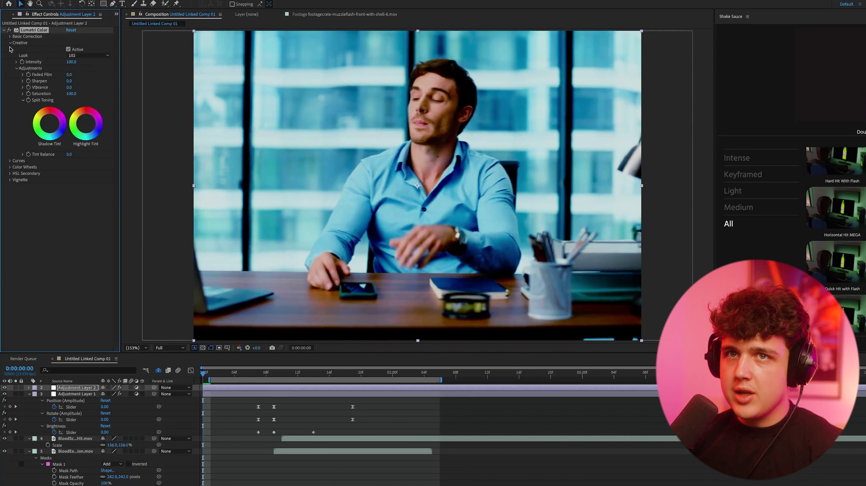
Step: In Lumetri's Basic Correction, lower the whites and set contrast to 50, temperature to -54, tint to 12 and exposure to -0.5
{"action": "left_click", "coordinate": [10, 36]}
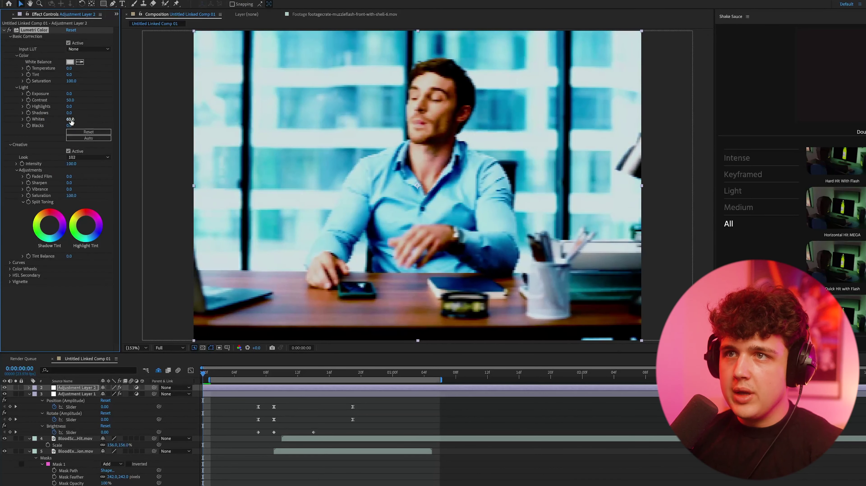
{"action": "left_click_drag", "start_coordinate": [69, 119], "coordinate": [59, 119]}
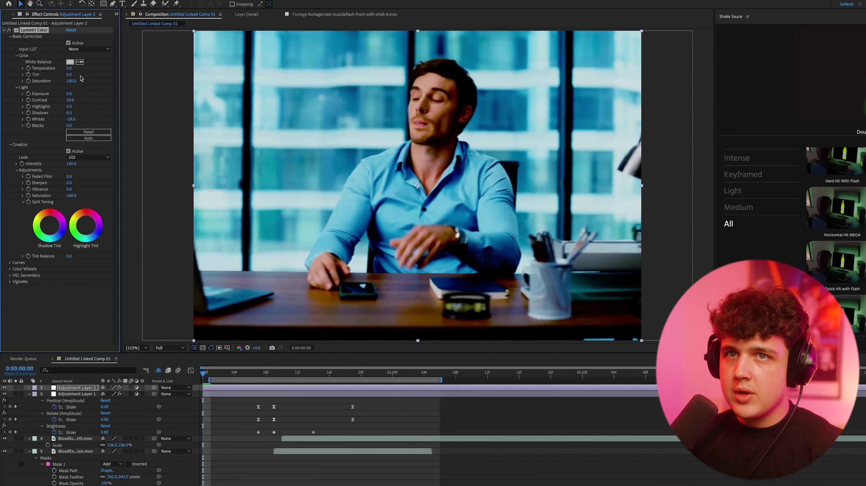
{"action": "left_click_drag", "start_coordinate": [59, 70], "coordinate": [67, 94]}
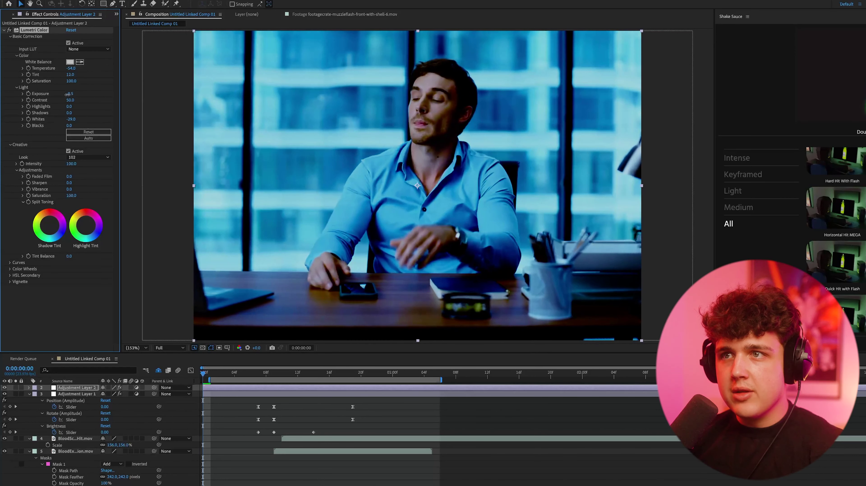
Step: Shorten the work area to the end of the blood explosion layer and preview the graded shot from the first frame
{"action": "key", "text": "space"}
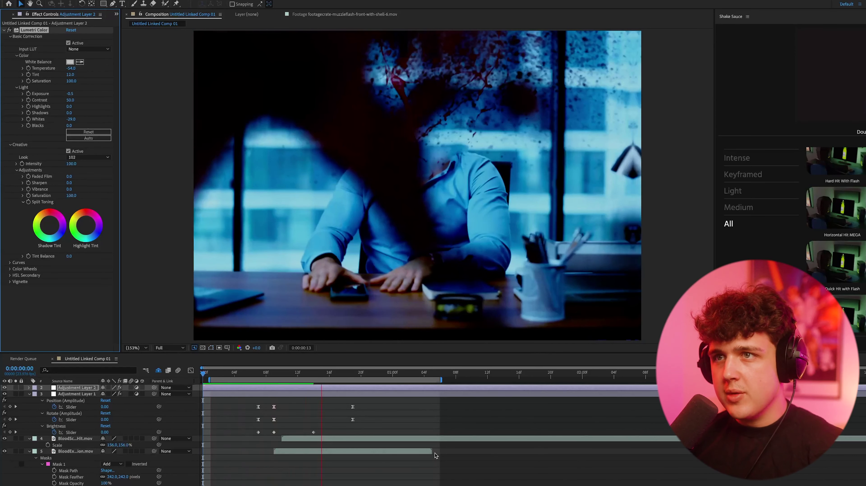
{"action": "left_click_drag", "start_coordinate": [244, 379], "coordinate": [228, 385]}
{"action": "key", "text": "space"}
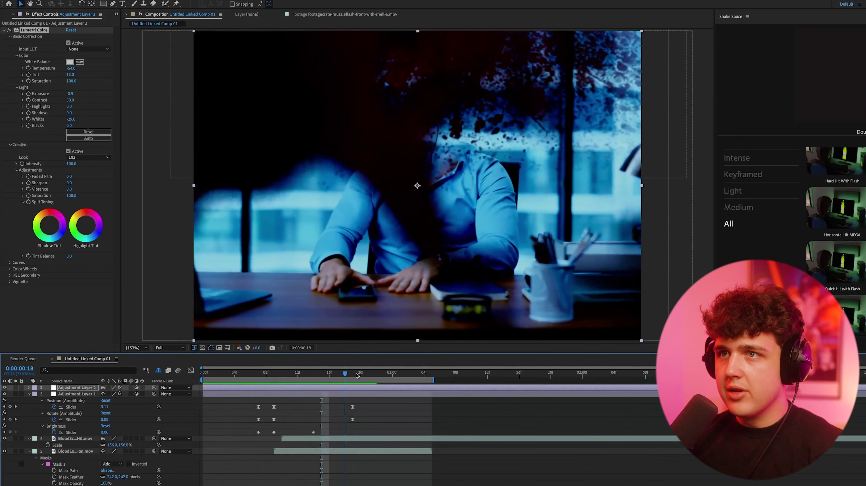
{"action": "left_click_drag", "start_coordinate": [356, 375], "coordinate": [291, 390]}
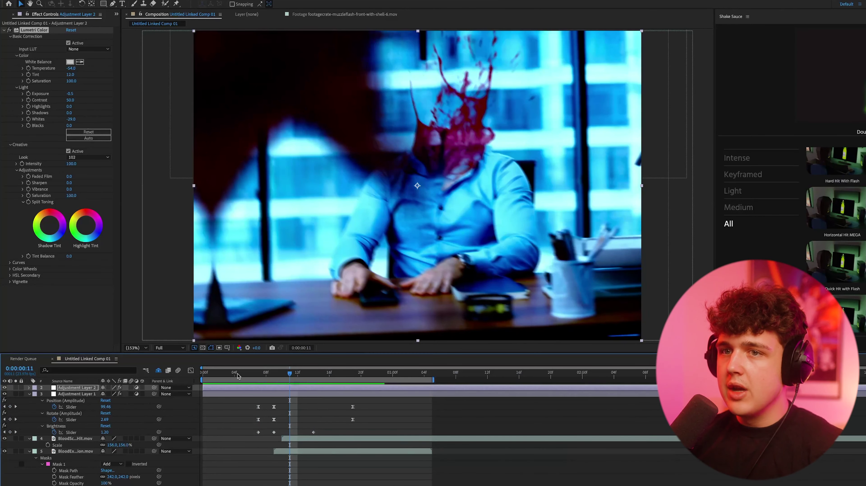
{"action": "left_click_drag", "start_coordinate": [237, 375], "coordinate": [203, 373]}
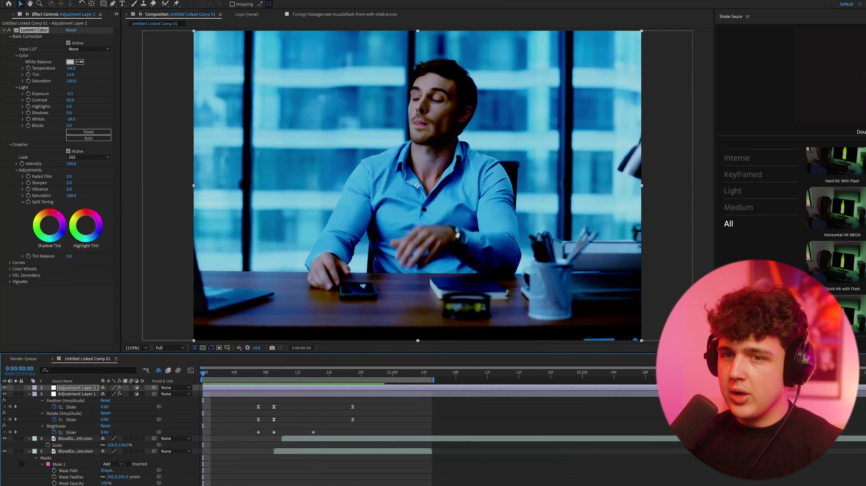
Step: Create a third adjustment layer at the top of the layer stack
{"action": "right_click", "coordinate": [78, 454]}
{"action": "mouse_move", "coordinate": [119, 394]}
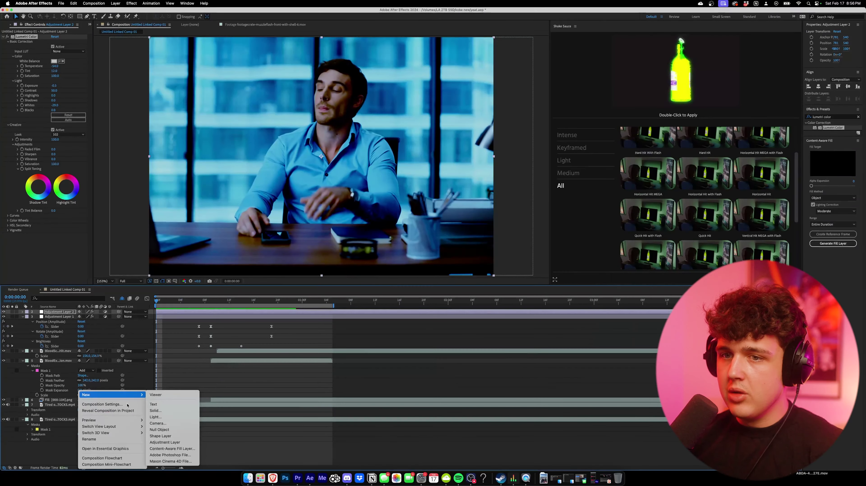
{"action": "left_click", "coordinate": [170, 441]}
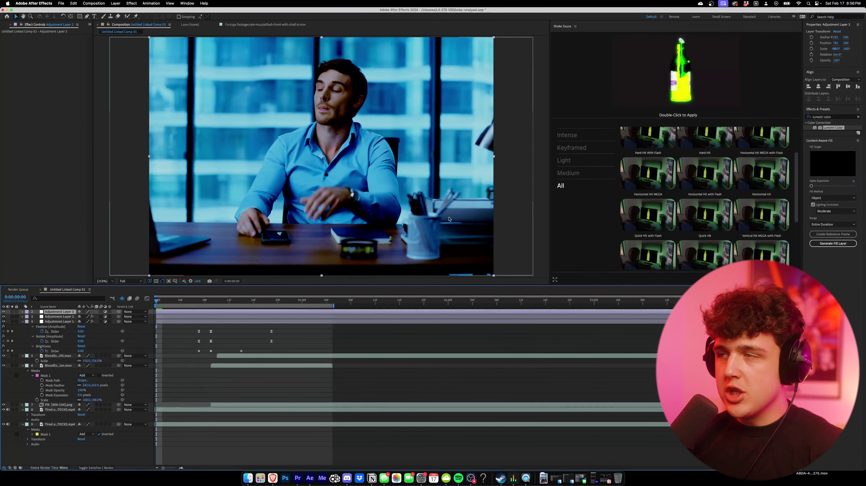
Step: Apply the Brightness & Contrast effect to Adjustment Layer 3 and set its brightness to 150
{"action": "left_click_drag", "start_coordinate": [838, 116], "coordinate": [792, 117]}
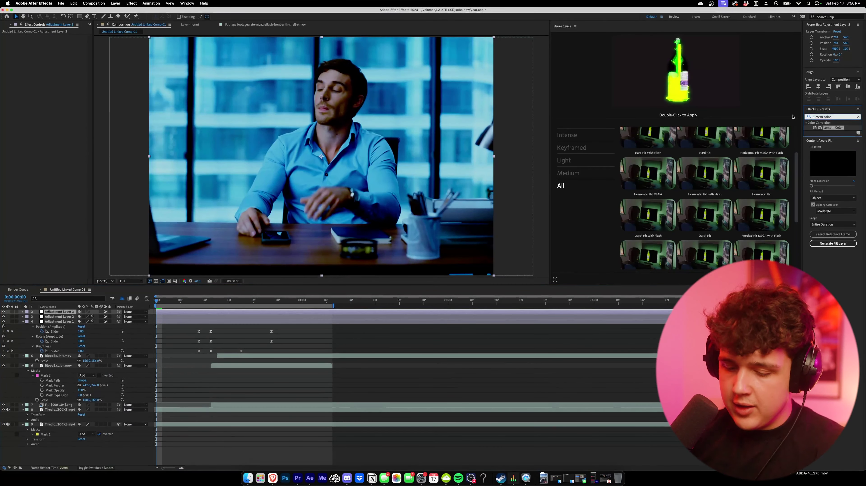
{"action": "type", "text": "bright"}
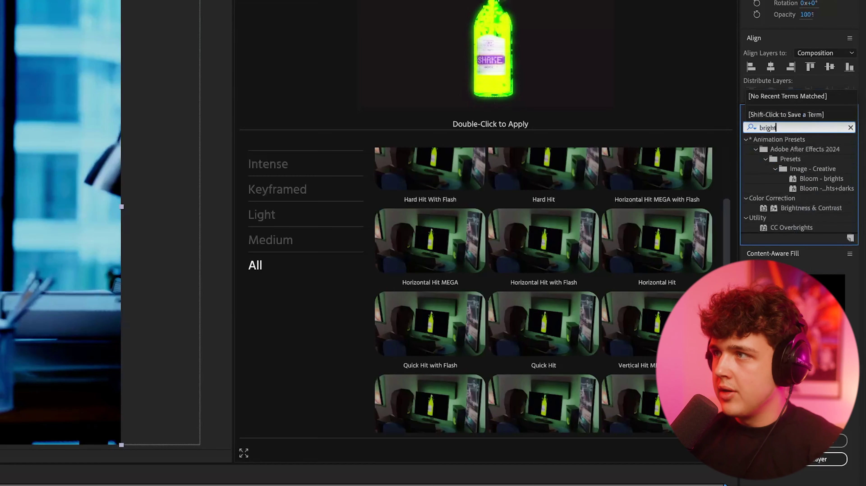
{"action": "left_click_drag", "start_coordinate": [811, 208], "coordinate": [61, 312]}
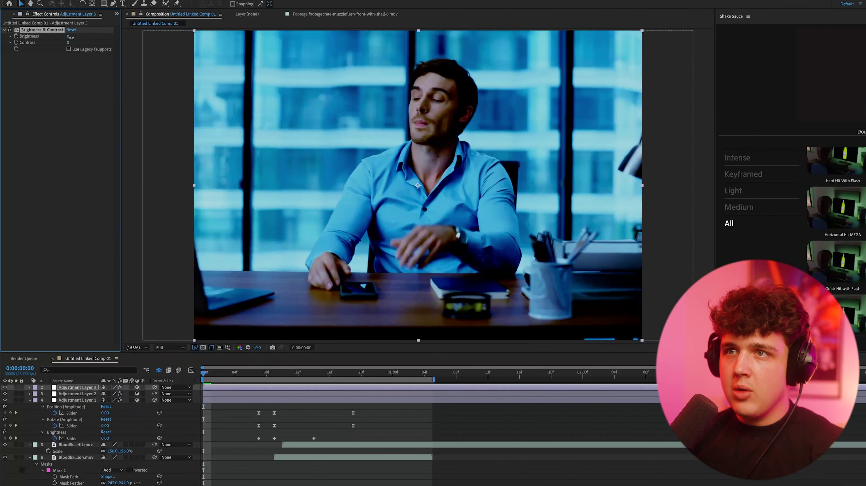
{"action": "left_click_drag", "start_coordinate": [70, 37], "coordinate": [203, 44]}
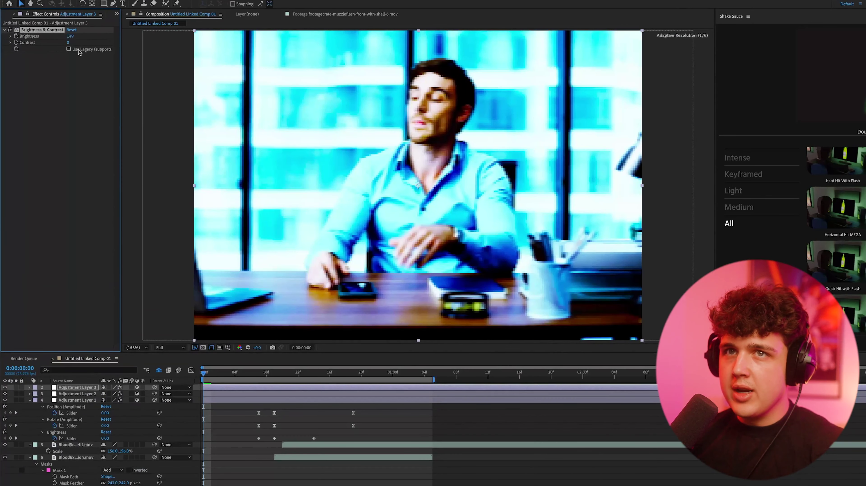
{"action": "left_click_drag", "start_coordinate": [70, 36], "coordinate": [96, 48]}
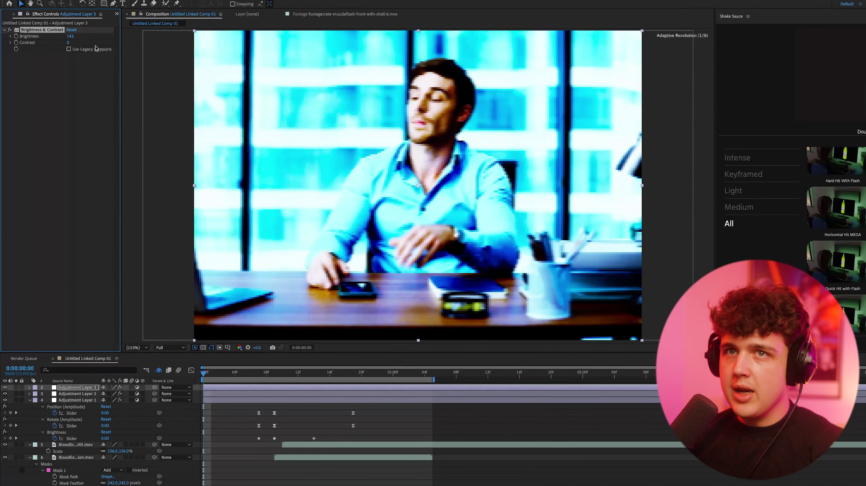
Step: Add the expression wiggle(150,150) to the Brightness property of Adjustment Layer 3's Brightness & Contrast effect
{"action": "left_click", "coordinate": [30, 388]}
{"action": "left_click", "coordinate": [35, 394]}
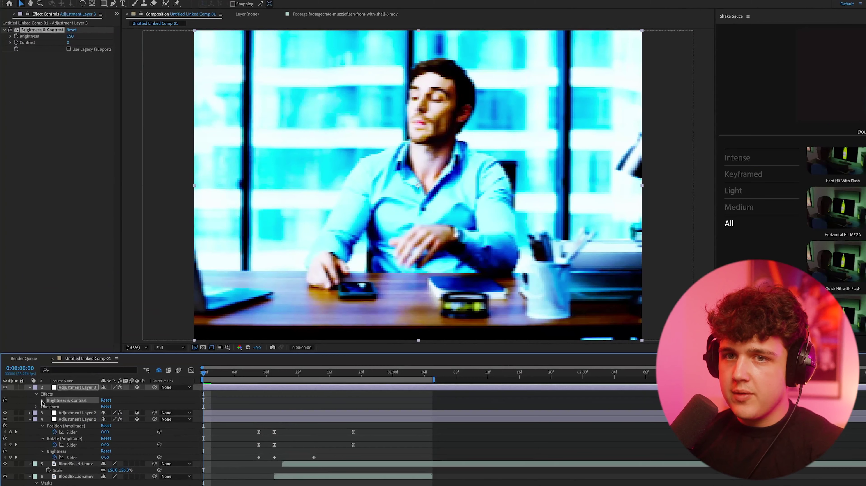
{"action": "left_click", "coordinate": [43, 400]}
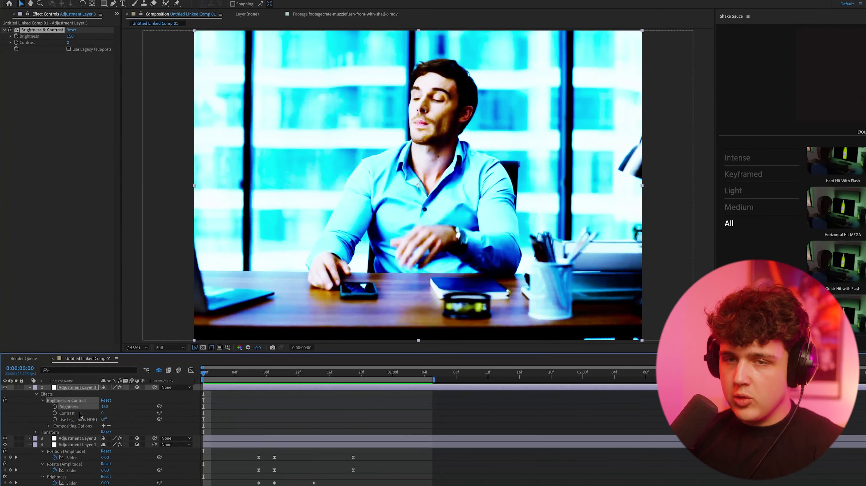
{"action": "left_click", "coordinate": [55, 406], "text": "alt"}
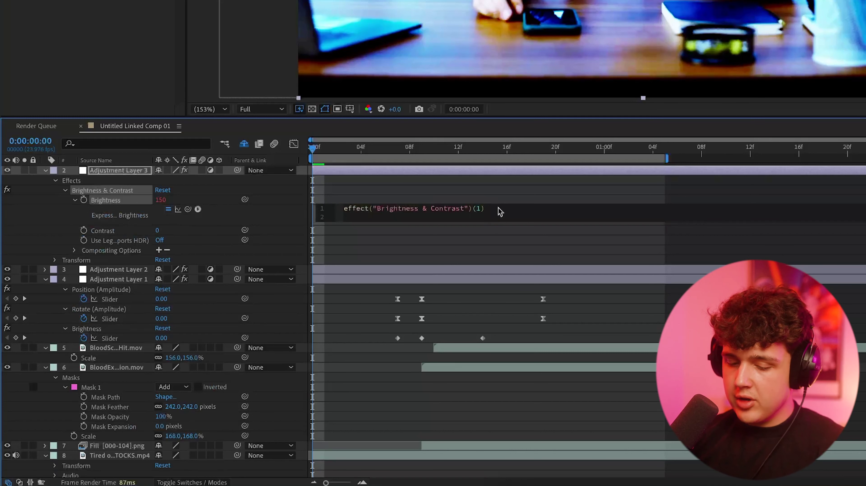
{"action": "type", "text": "wiggle"}
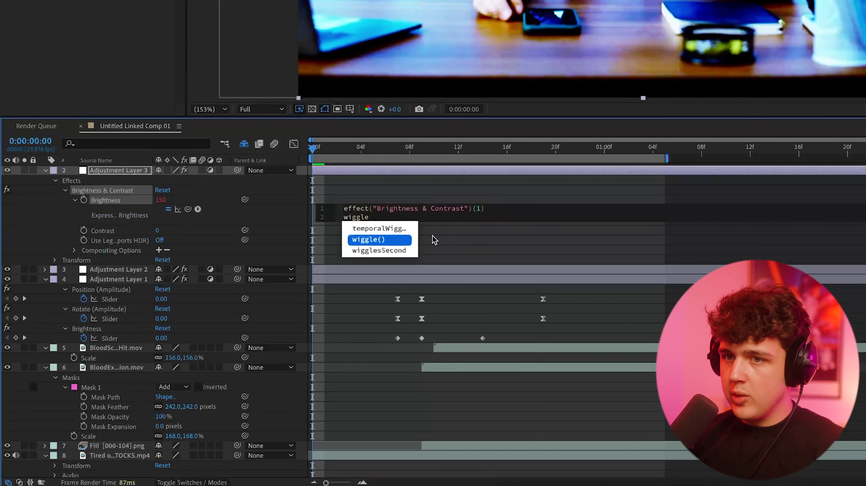
{"action": "left_click", "coordinate": [380, 240]}
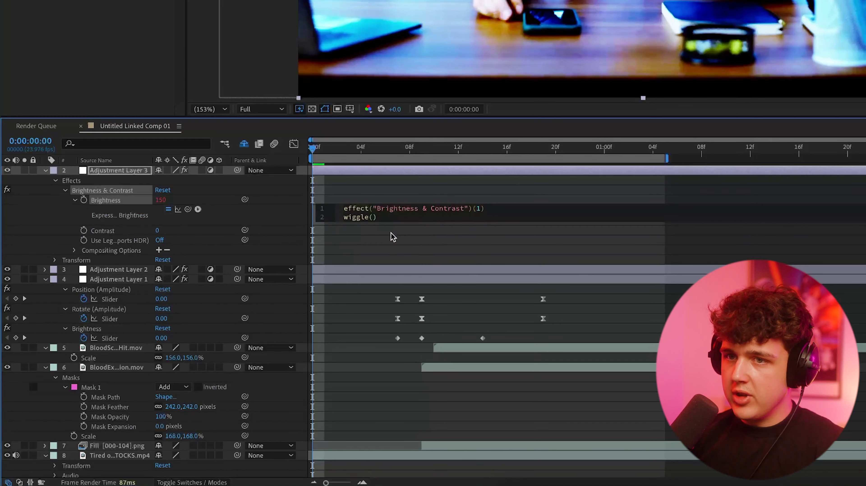
{"action": "type", "text": "1"}
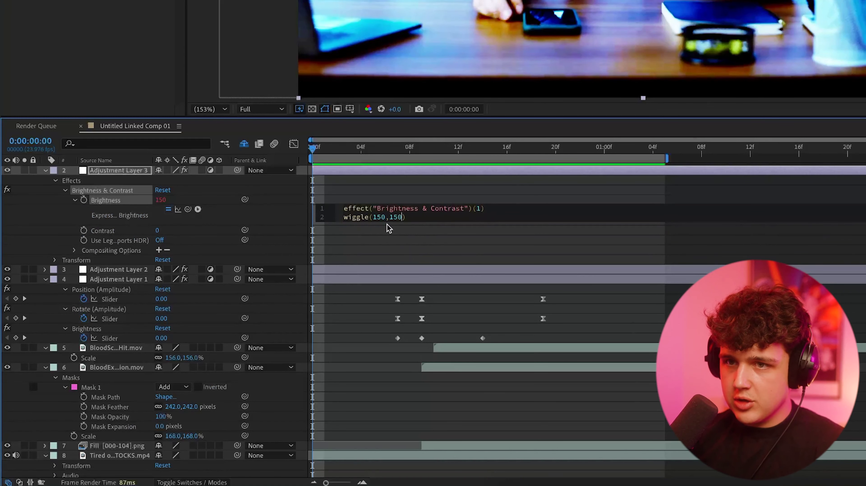
{"action": "type", "text": "50,150"}
{"action": "key", "text": "Return"}
{"action": "key", "text": "BackSpace"}
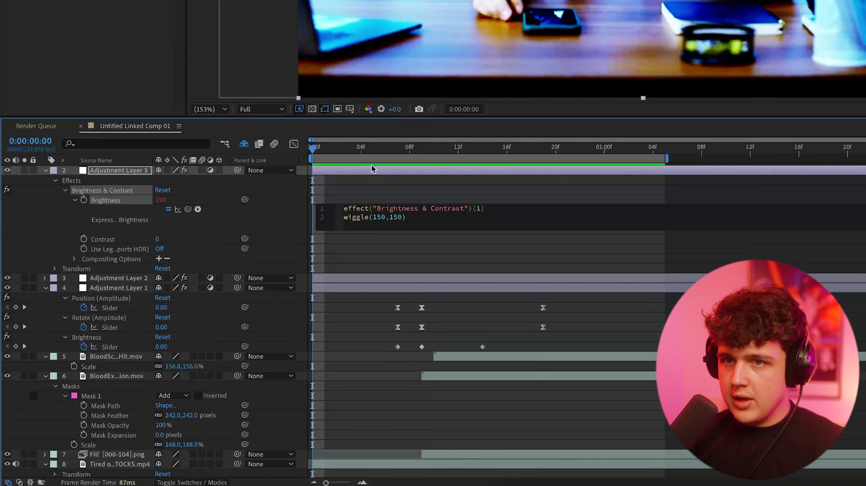
Step: Commit the brightness expression and preview the resulting flicker
{"action": "left_click", "coordinate": [373, 167]}
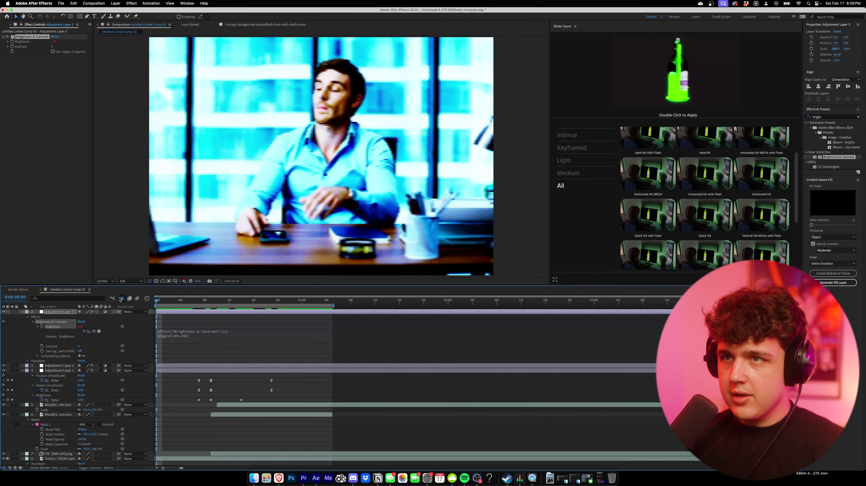
{"action": "left_click", "coordinate": [121, 298]}
{"action": "key", "text": "space"}
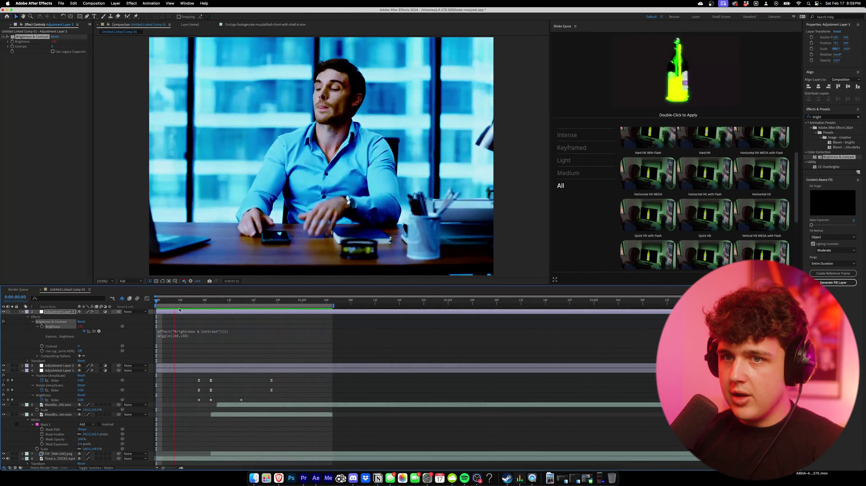
{"action": "key", "text": "space"}
Step: Edit Adjustment Layer 3's brightness expression to wiggle(20,300)
{"action": "left_click", "coordinate": [179, 336]}
{"action": "left_click", "coordinate": [193, 335]}
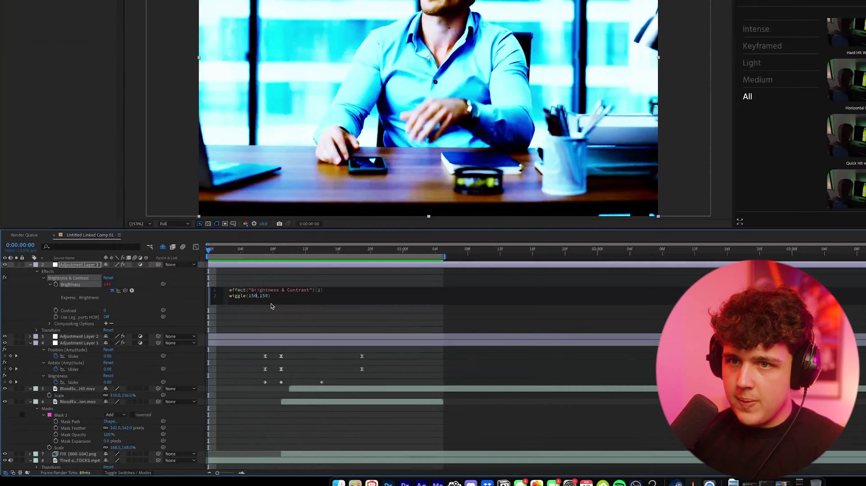
{"action": "key", "text": "BackSpace"}
{"action": "key", "text": "BackSpace"}
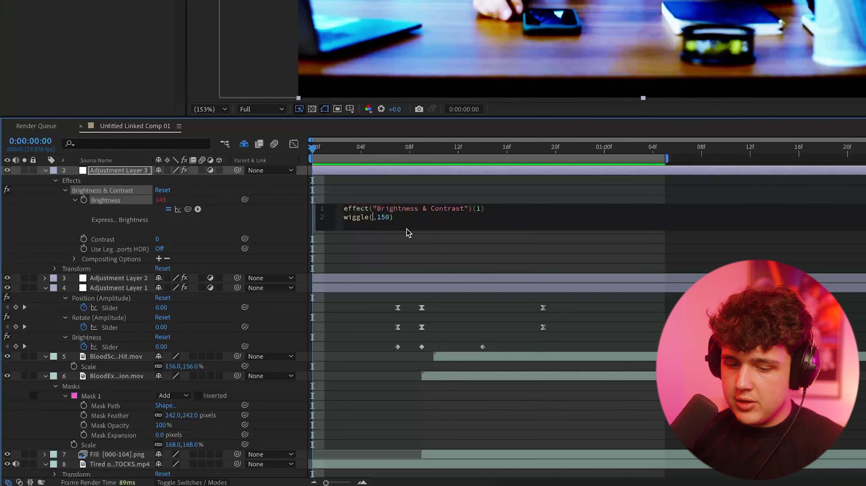
{"action": "left_click_drag", "start_coordinate": [406, 228], "coordinate": [344, 150]}
{"action": "left_click", "coordinate": [312, 159]}
{"action": "key", "text": "space"}
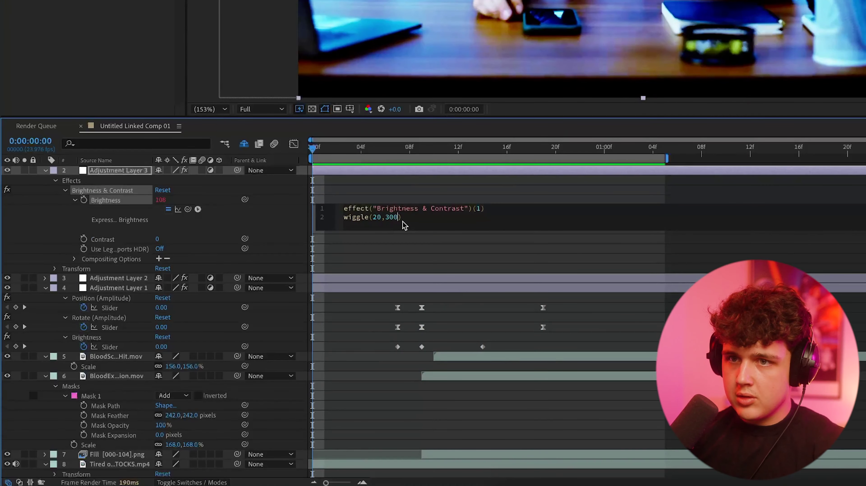
{"action": "left_click", "coordinate": [375, 158]}
Step: Preview the revised brightness flicker, replaying it from the first frame
{"action": "key", "text": "space"}
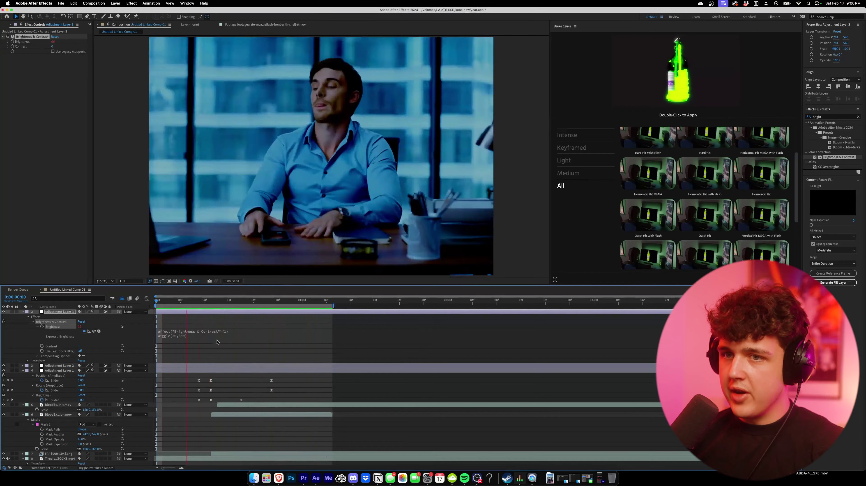
{"action": "key", "text": "space"}
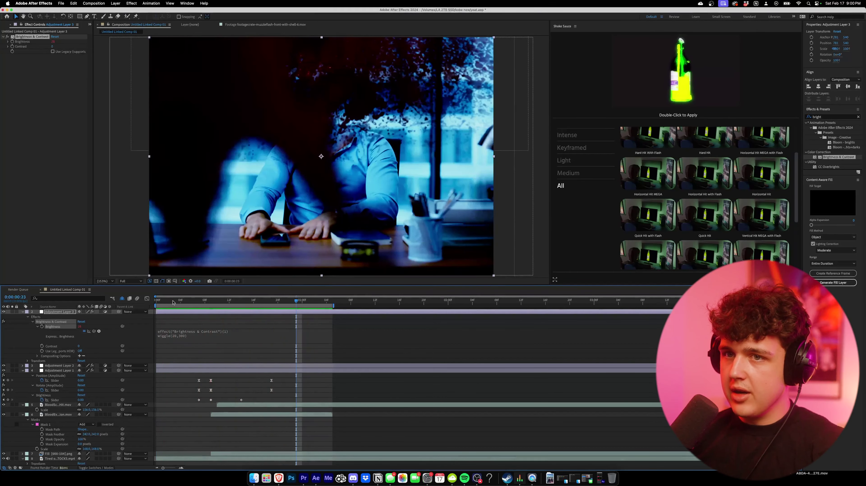
{"action": "left_click", "coordinate": [156, 301]}
{"action": "key", "text": "space"}
{"action": "left_click", "coordinate": [250, 361]}
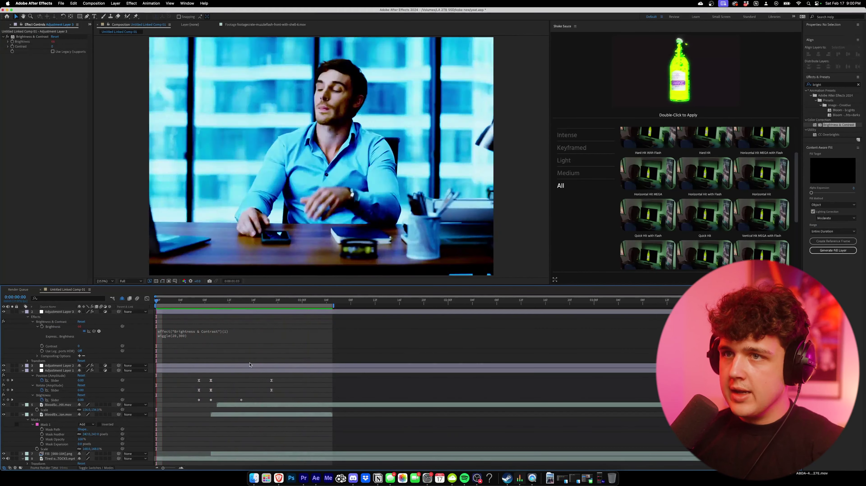
{"action": "key", "text": "space"}
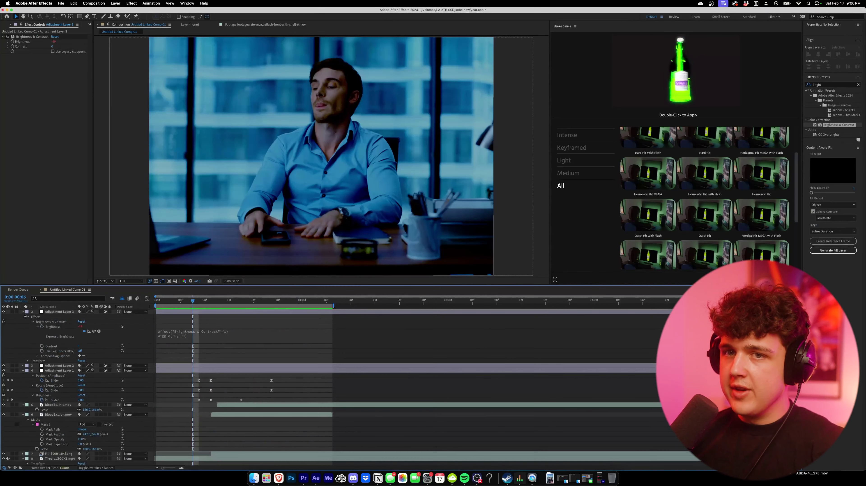
Step: Add 500T Extra Grain.mov from the GRAIN folder above all layers and scale it down to about 60%
{"action": "left_click", "coordinate": [23, 312]}
{"action": "left_click", "coordinate": [253, 477]}
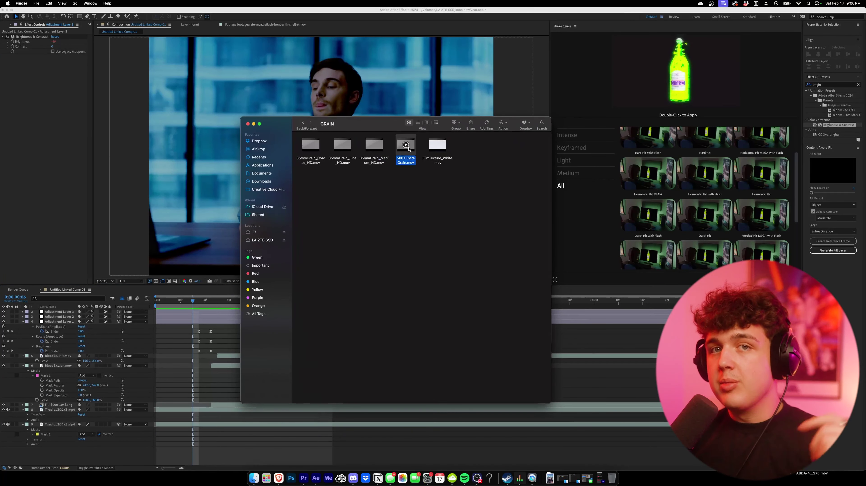
{"action": "left_click_drag", "start_coordinate": [414, 151], "coordinate": [66, 312]}
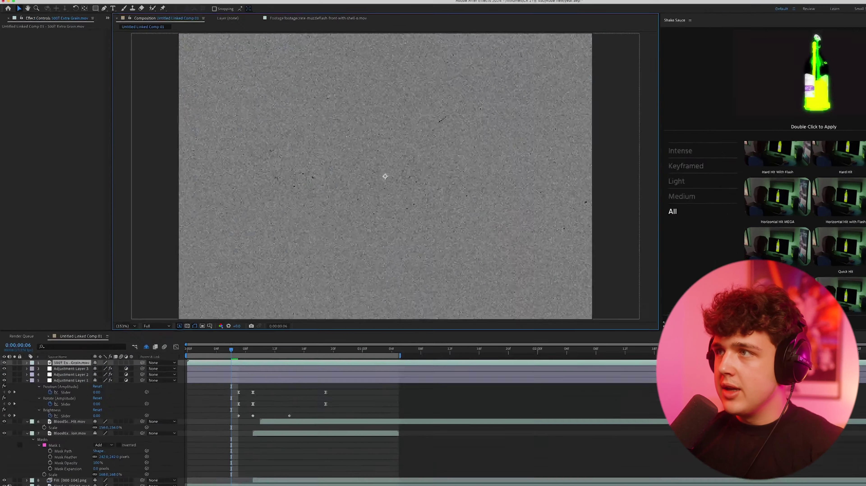
{"action": "key", "text": "s"}
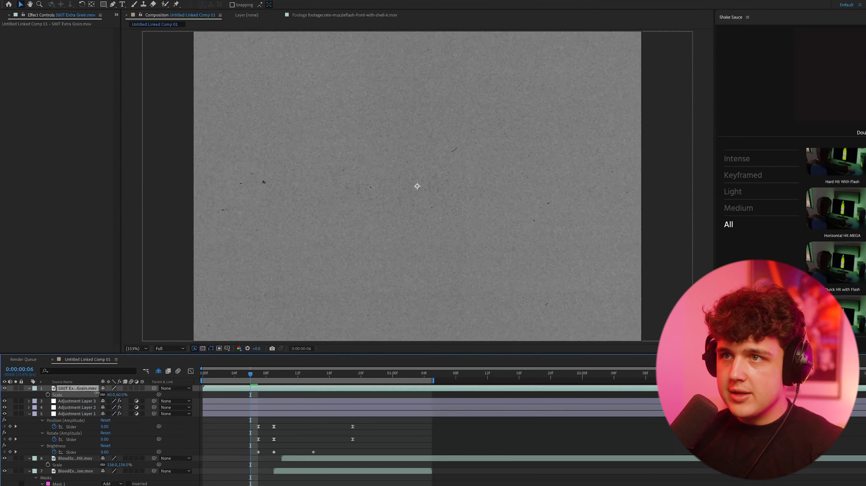
{"action": "left_click_drag", "start_coordinate": [114, 394], "coordinate": [95, 393]}
{"action": "key", "text": "s"}
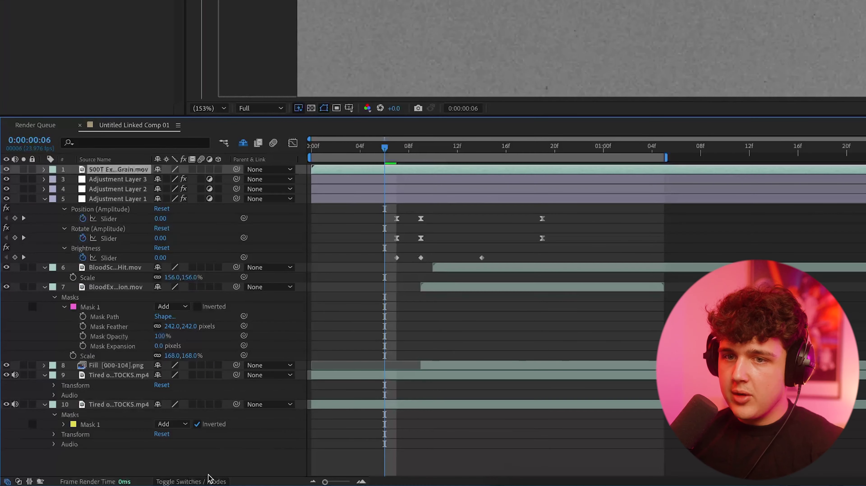
Step: Set the grain layer's blending mode to Overlay and preview the composition
{"action": "left_click", "coordinate": [198, 479]}
{"action": "left_click", "coordinate": [173, 169]}
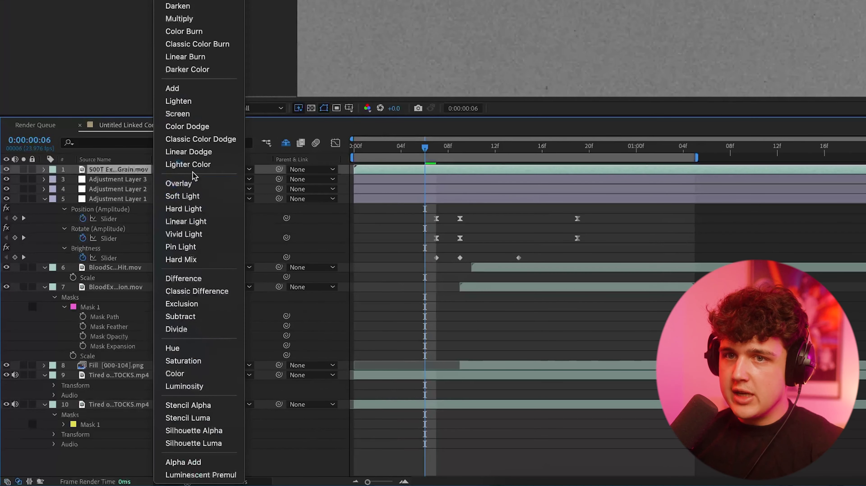
{"action": "left_click", "coordinate": [196, 179]}
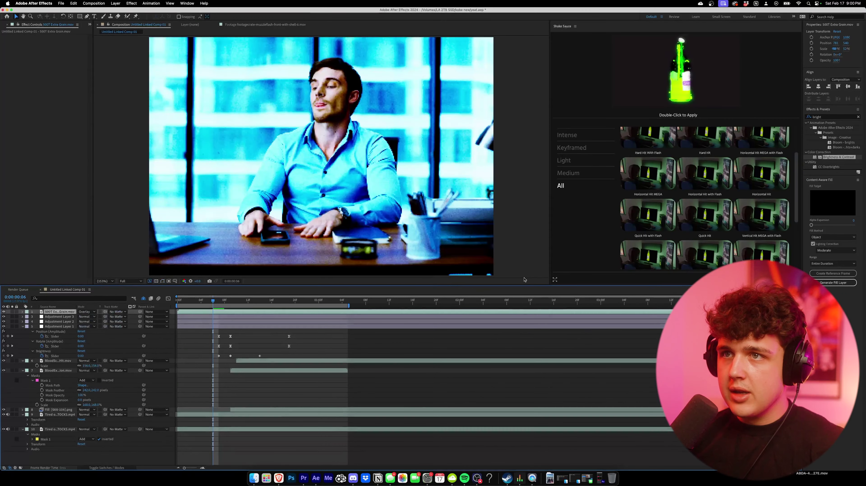
{"action": "key", "text": "space"}
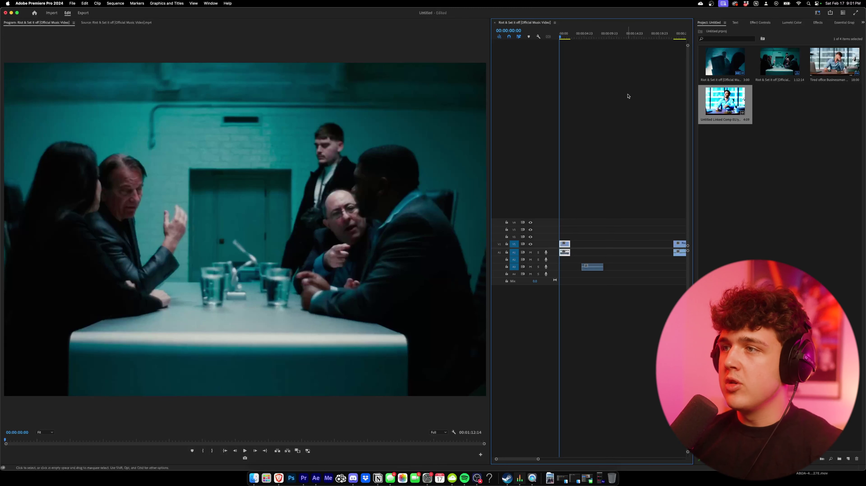
Step: In Premiere Pro, place the tired office businessman clip on a new top video track in the gap before the orange smoke clip
{"action": "key", "text": "minus"}
{"action": "left_click", "coordinate": [637, 32]}
{"action": "left_click", "coordinate": [640, 34]}
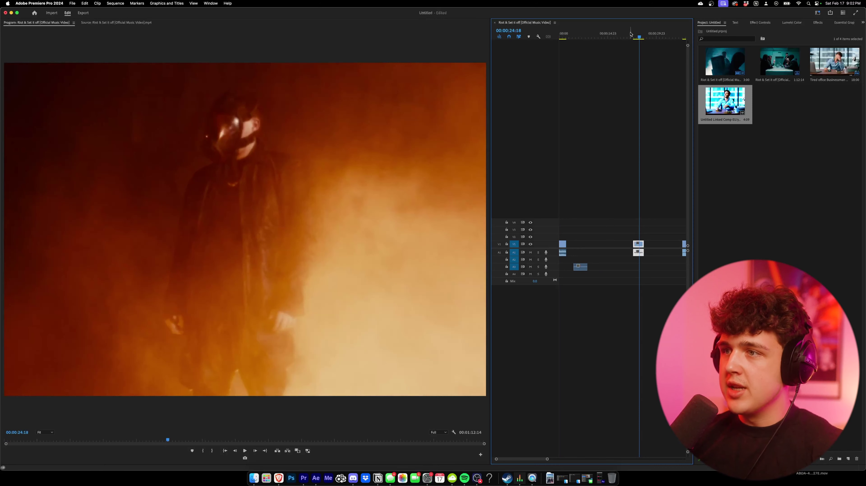
{"action": "left_click_drag", "start_coordinate": [630, 34], "coordinate": [604, 34]}
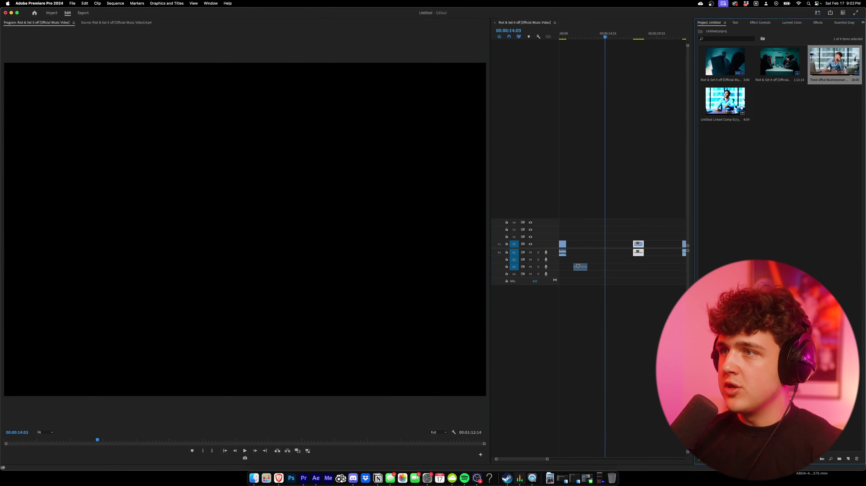
{"action": "left_click_drag", "start_coordinate": [834, 63], "coordinate": [578, 215]}
{"action": "left_click", "coordinate": [603, 34]}
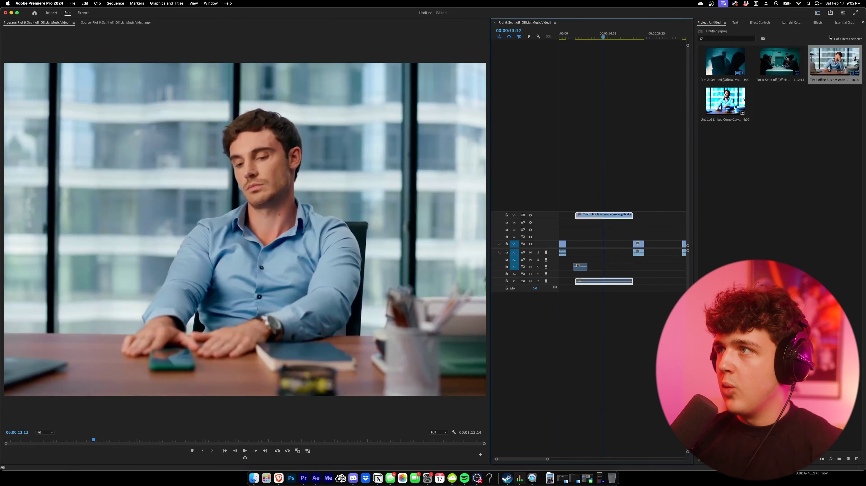
Step: Grade the businessman clip in Lumetri: temperature about -83, tint about 20, saturation about 73, contrast about 40 and shadows about -26
{"action": "left_click", "coordinate": [792, 22]}
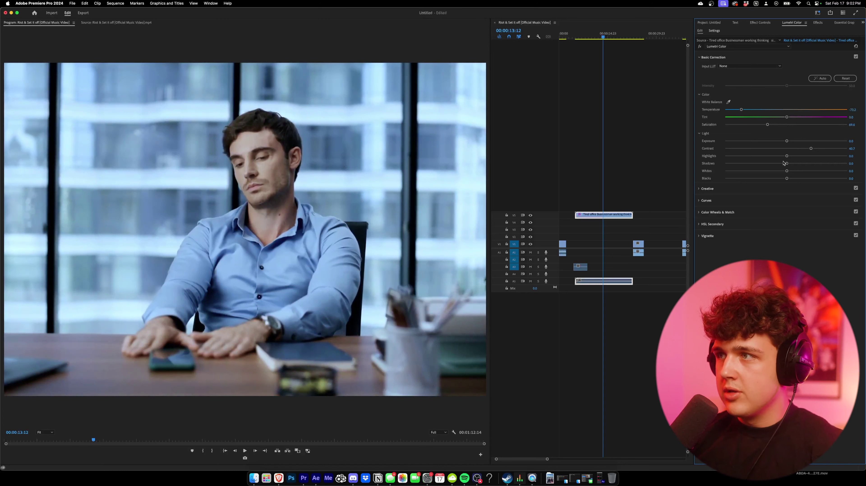
{"action": "left_click_drag", "start_coordinate": [783, 163], "coordinate": [771, 164]}
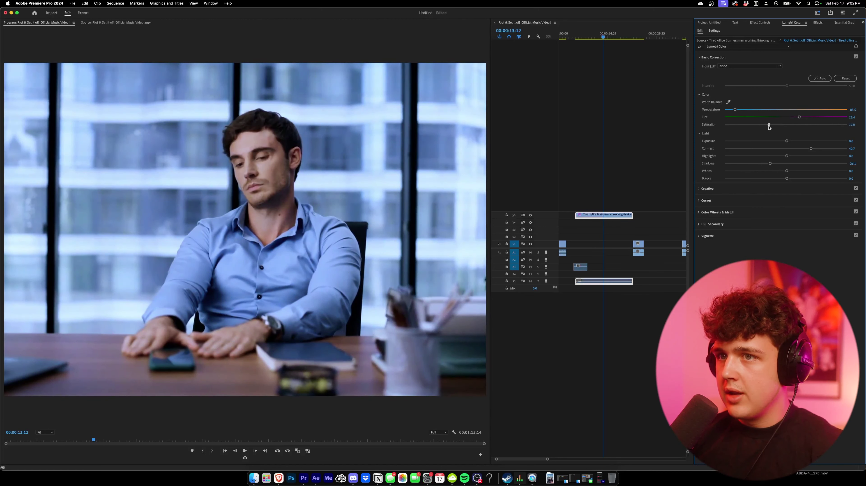
{"action": "left_click_drag", "start_coordinate": [769, 126], "coordinate": [770, 126]}
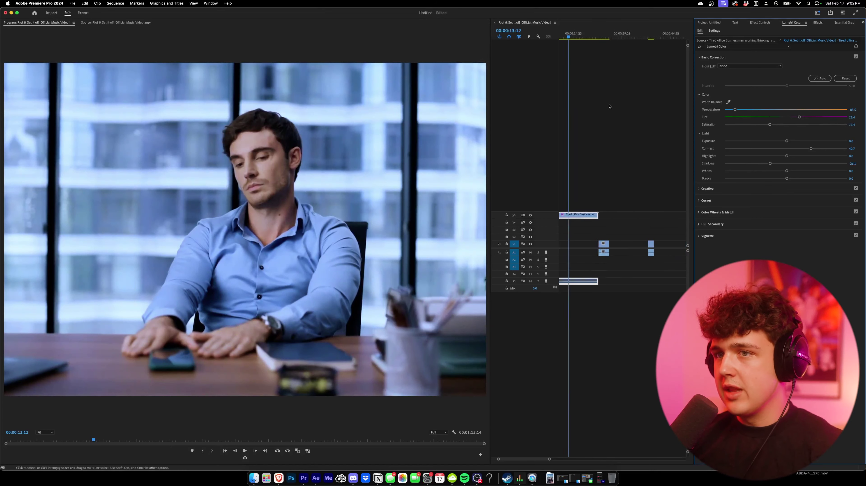
Step: Try to adjust the businessman clip's blue tones on the Hue vs Sat curve, and undo the change
{"action": "left_click_drag", "start_coordinate": [594, 36], "coordinate": [576, 39]}
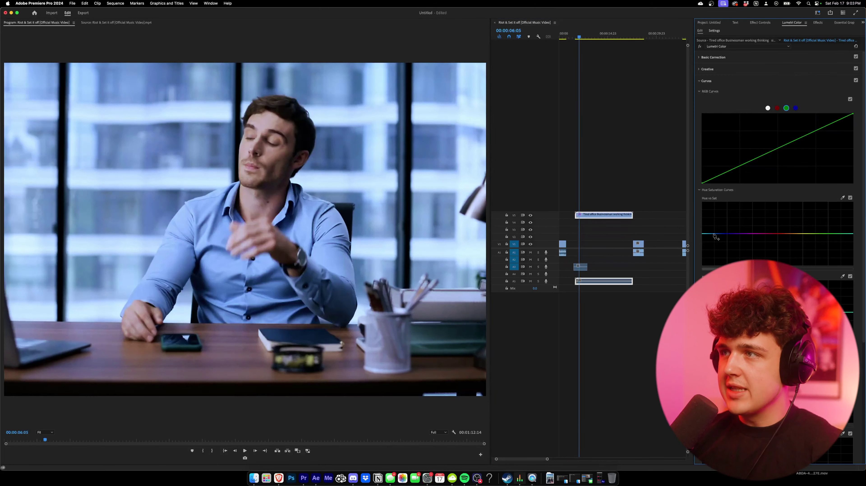
{"action": "mouse_move", "coordinate": [715, 234]}
{"action": "left_mouse_down"}
{"action": "mouse_move", "coordinate": [708, 213]}
{"action": "mouse_move", "coordinate": [719, 244]}
{"action": "left_mouse_up"}
{"action": "left_click", "coordinate": [729, 235]}
{"action": "key", "text": "super+z"}
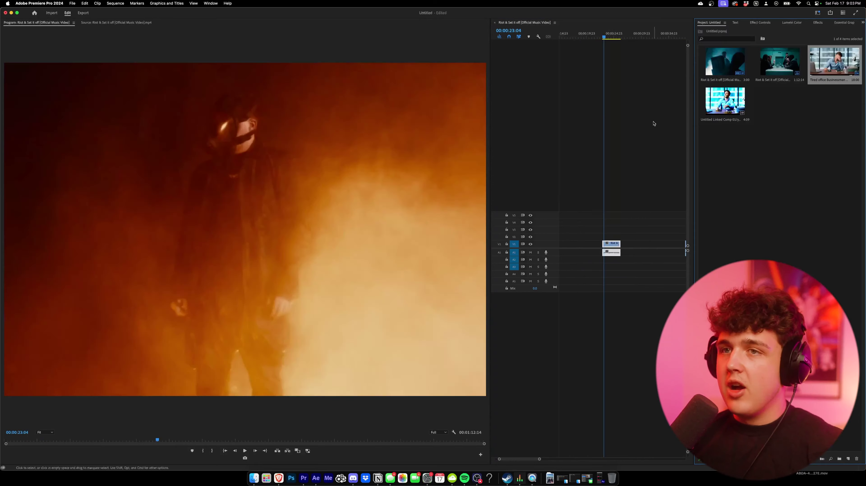
Step: Play back the orange smoke clip of the masked figure in the music video sequence
{"action": "scroll", "coordinate": [643, 181], "scroll_direction": "up", "scroll_amount": 5}
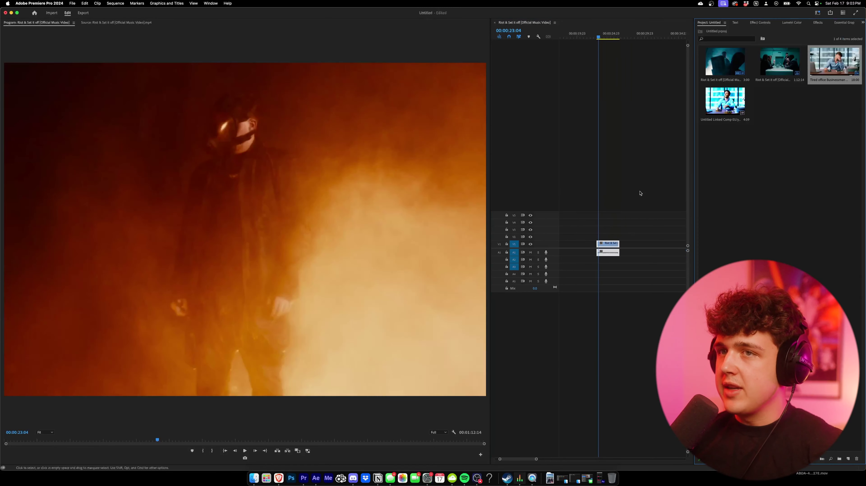
{"action": "scroll", "coordinate": [639, 195], "scroll_direction": "left", "scroll_amount": 2}
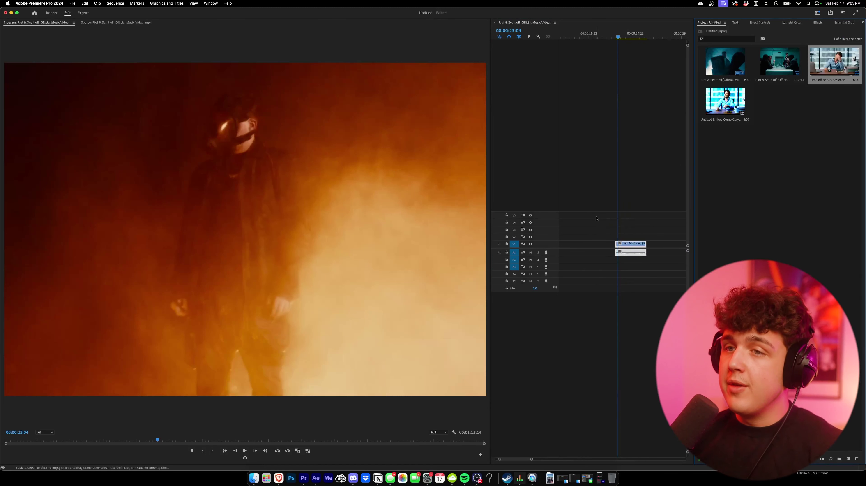
{"action": "key", "text": "n"}
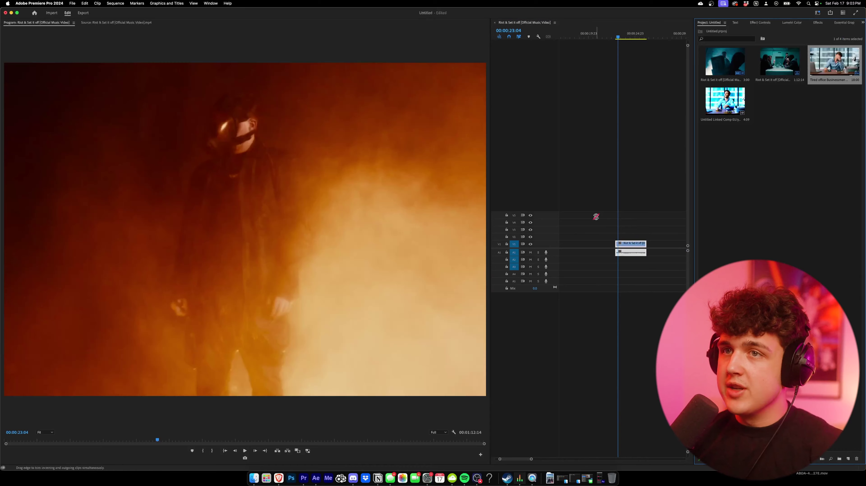
{"action": "left_click", "coordinate": [650, 188]}
{"action": "key", "text": "space"}
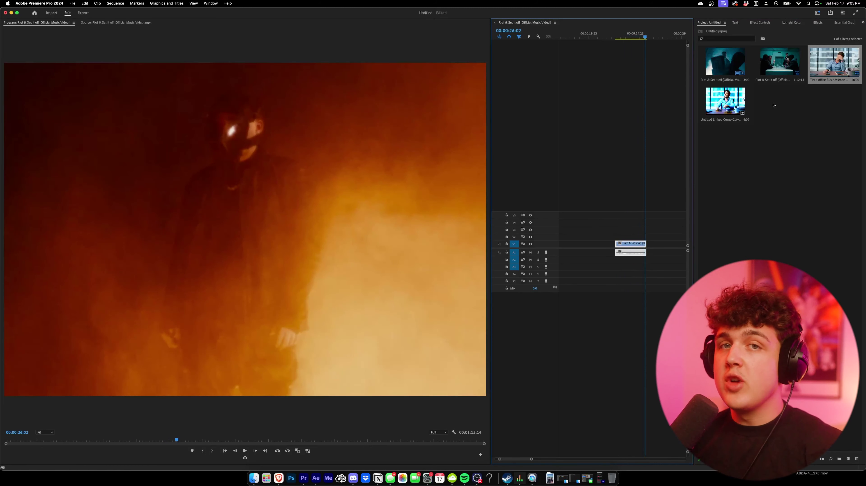
Step: Search the effects library for heatwave
{"action": "left_click", "coordinate": [817, 26]}
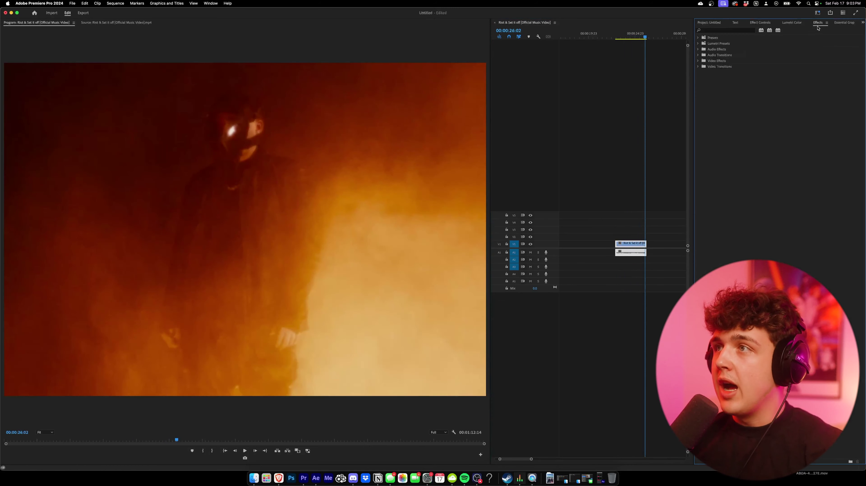
{"action": "left_click", "coordinate": [737, 31]}
{"action": "type", "text": "h"}
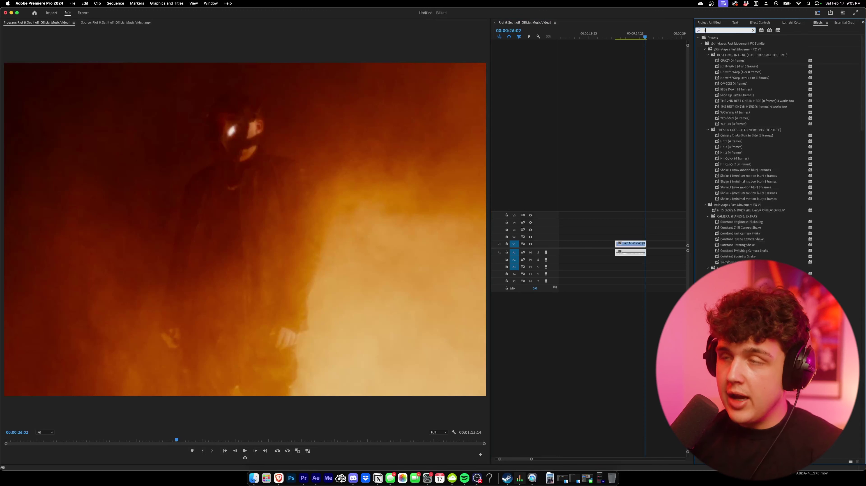
{"action": "type", "text": "eatwave"}
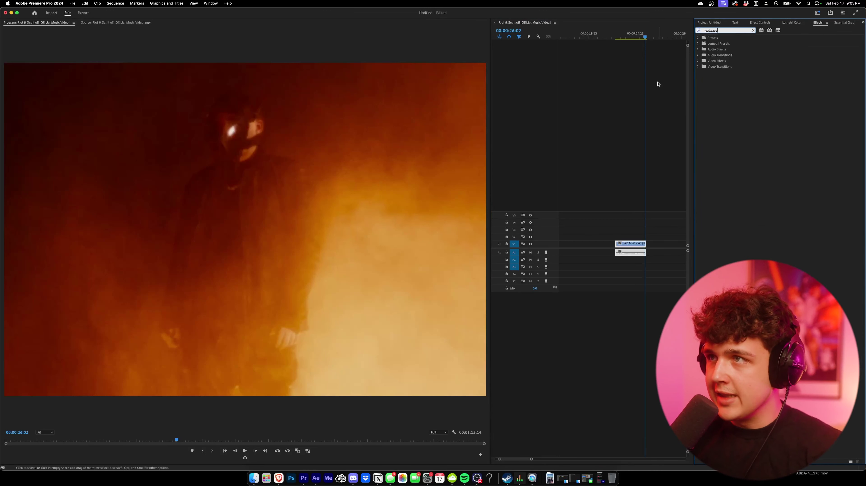
Step: Scrub through the burning car shot in the music video sequence
{"action": "left_click", "coordinate": [622, 38]}
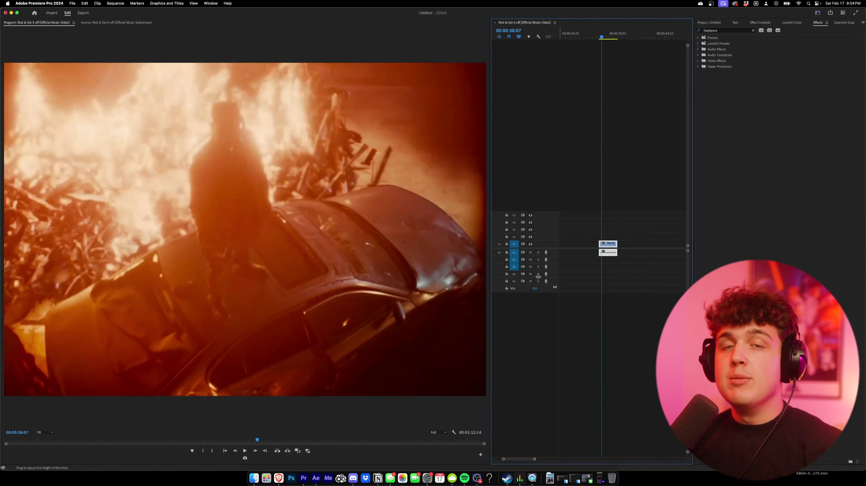
{"action": "left_click_drag", "start_coordinate": [603, 36], "coordinate": [607, 37]}
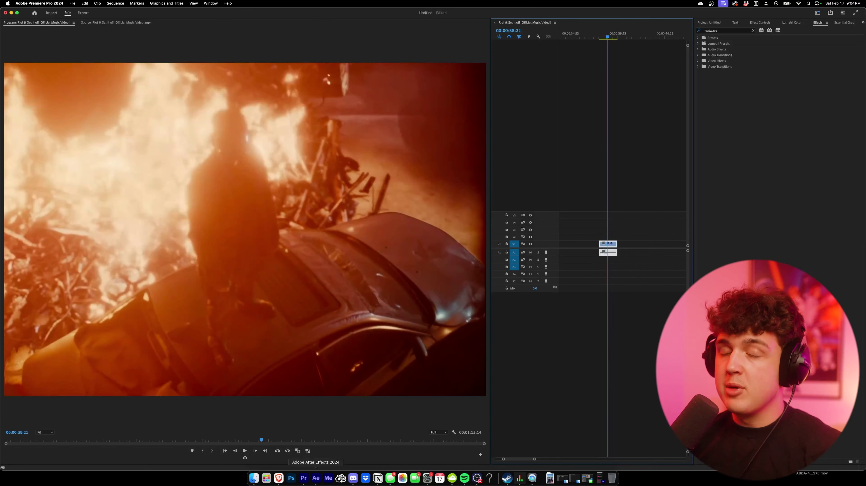
Step: Switch to After Effects, duplicate the layer of the woman walking toward the sports cars, and open the top copy for layer editing
{"action": "left_click", "coordinate": [319, 482]}
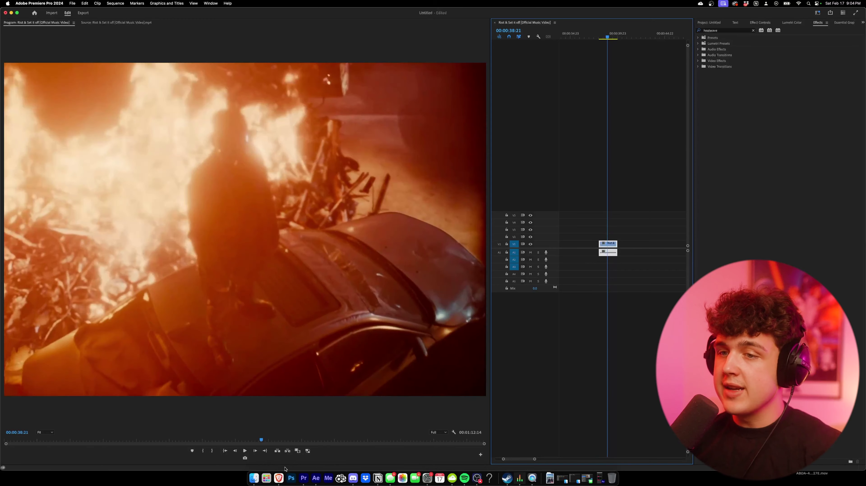
{"action": "key", "text": "space"}
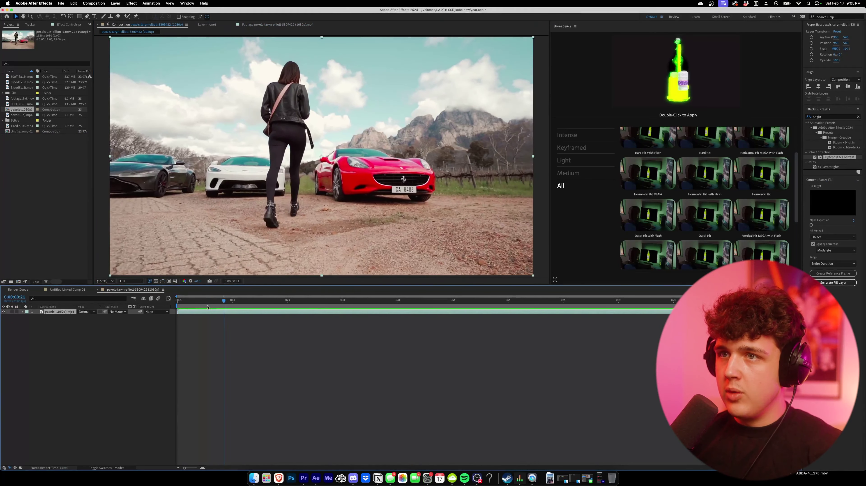
{"action": "left_click", "coordinate": [390, 236]}
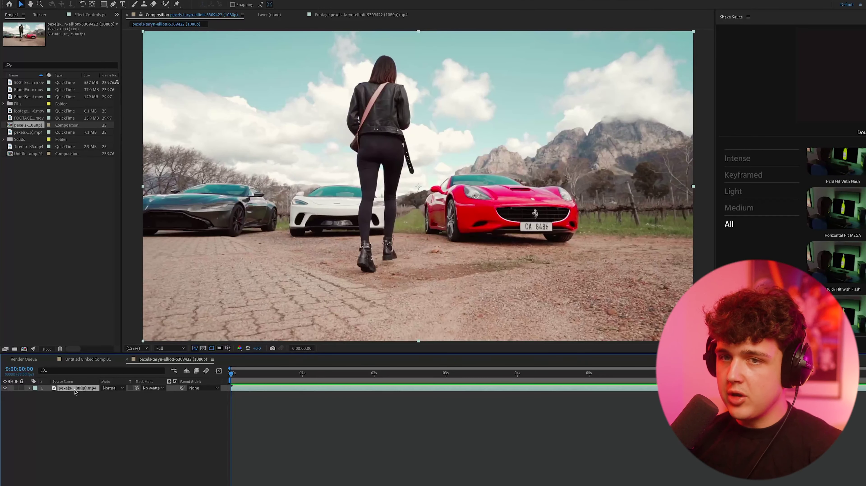
{"action": "key", "text": "ctrl+d"}
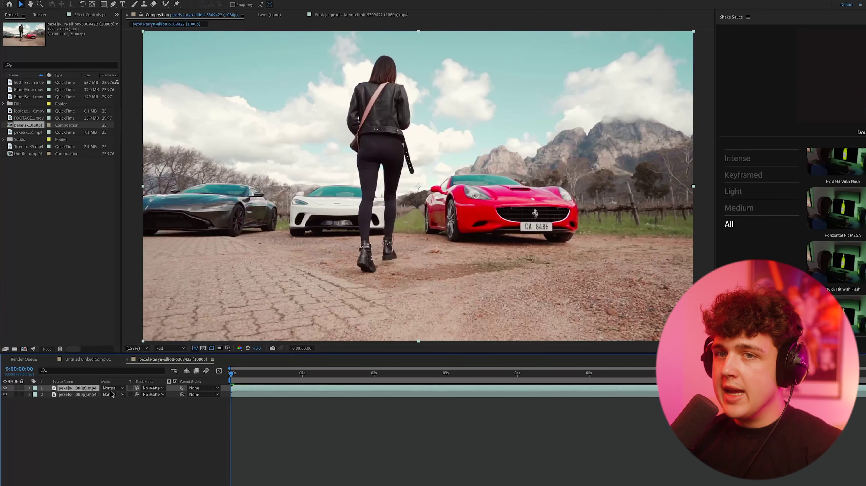
{"action": "double_click", "coordinate": [89, 389]}
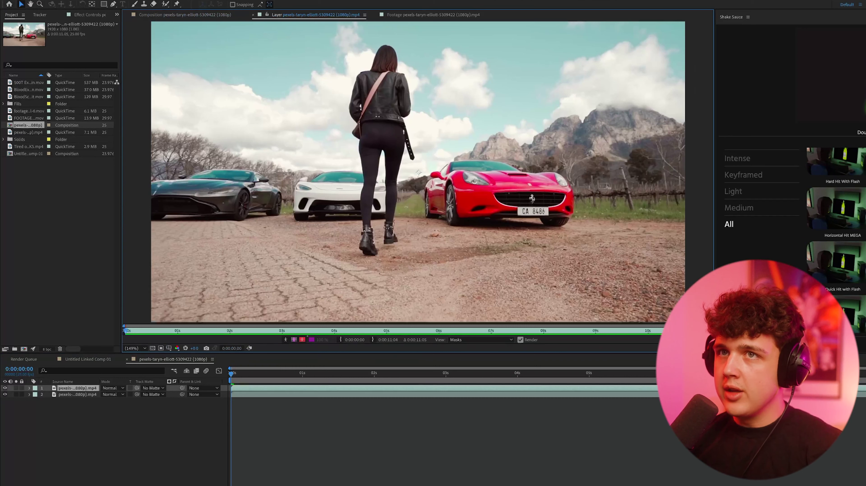
Step: Select the whole red Ferrari on the top copy with Roto Brush strokes, refining the selection edge around its body and wheels
{"action": "left_click", "coordinate": [165, 4]}
{"action": "mouse_move", "coordinate": [461, 180]}
{"action": "left_mouse_down"}
{"action": "mouse_move", "coordinate": [509, 195]}
{"action": "mouse_move", "coordinate": [478, 178]}
{"action": "mouse_move", "coordinate": [489, 174]}
{"action": "left_mouse_up"}
{"action": "scroll", "coordinate": [489, 175], "scroll_direction": "up", "scroll_amount": 2}
{"action": "left_click_drag", "start_coordinate": [397, 156], "coordinate": [366, 165]}
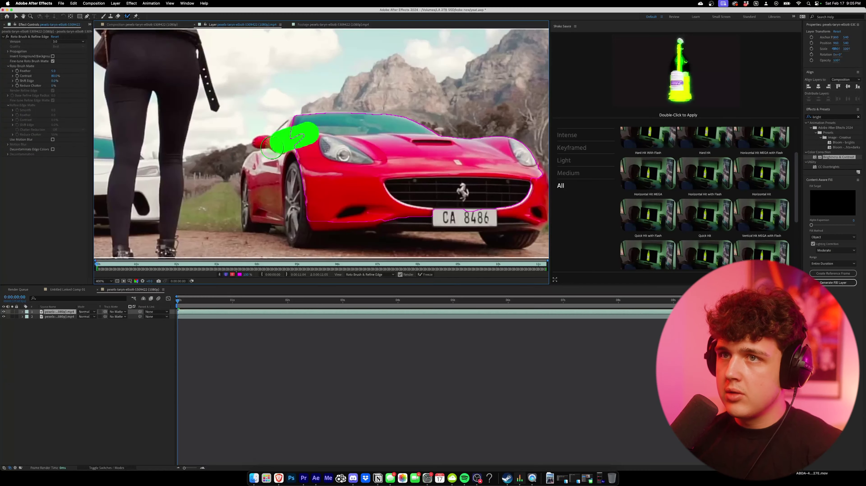
{"action": "mouse_move", "coordinate": [379, 210]}
{"action": "left_mouse_down"}
{"action": "mouse_move", "coordinate": [387, 221]}
{"action": "mouse_move", "coordinate": [326, 181]}
{"action": "left_mouse_up"}
{"action": "left_click_drag", "start_coordinate": [629, 165], "coordinate": [630, 183]}
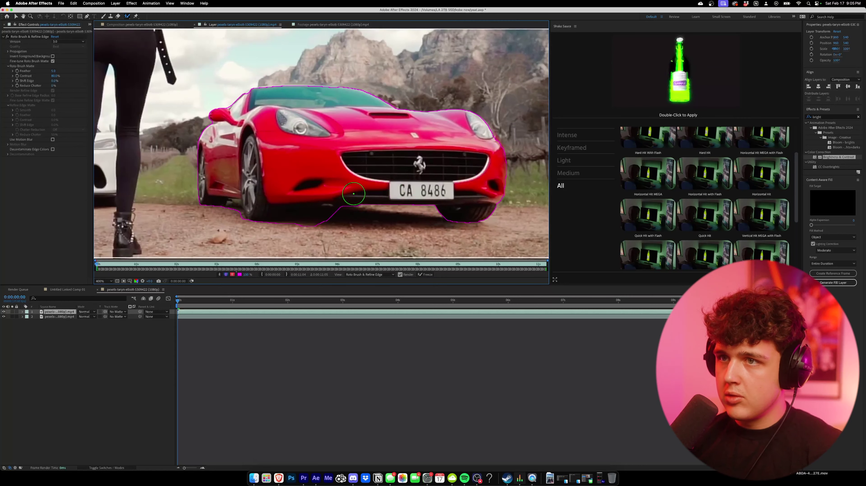
{"action": "scroll", "coordinate": [426, 192], "scroll_direction": "down", "scroll_amount": 1}
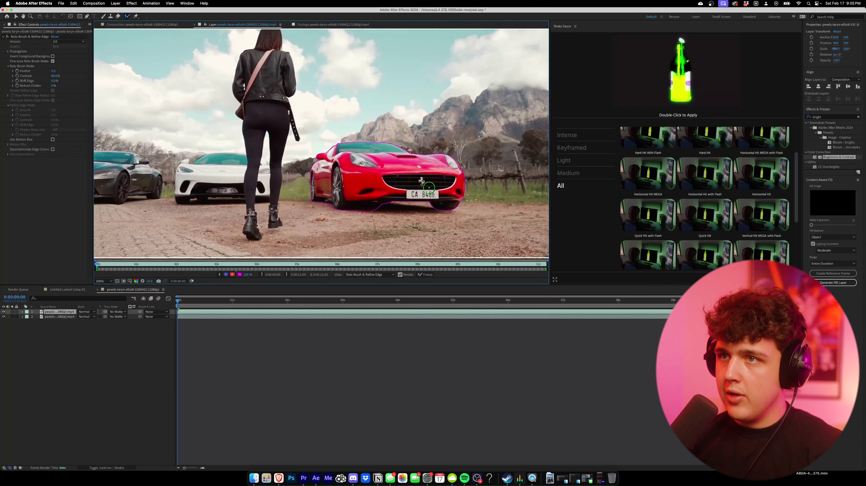
{"action": "scroll", "coordinate": [432, 185], "scroll_direction": "up", "scroll_amount": 1}
Step: Propagate the red car's Roto Brush selection through the clip and freeze it, ending back in the car clip's composition
{"action": "left_click_drag", "start_coordinate": [242, 299], "coordinate": [558, 301]}
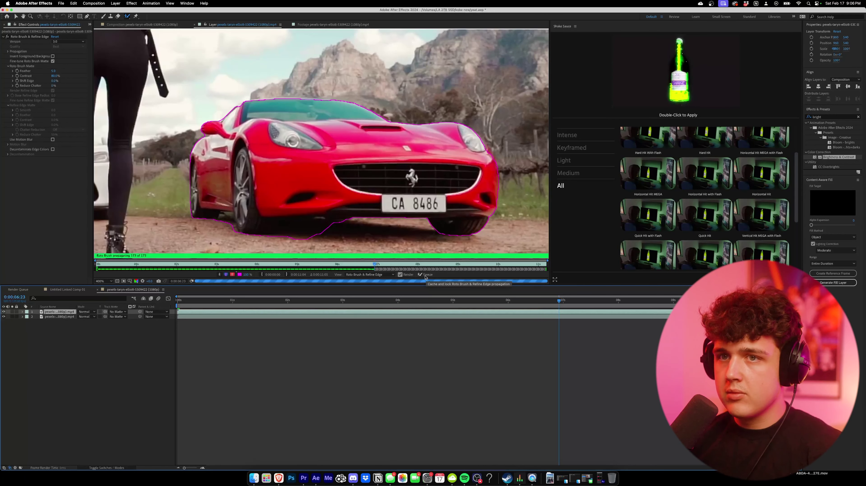
{"action": "scroll", "coordinate": [369, 205], "scroll_direction": "down", "scroll_amount": 3}
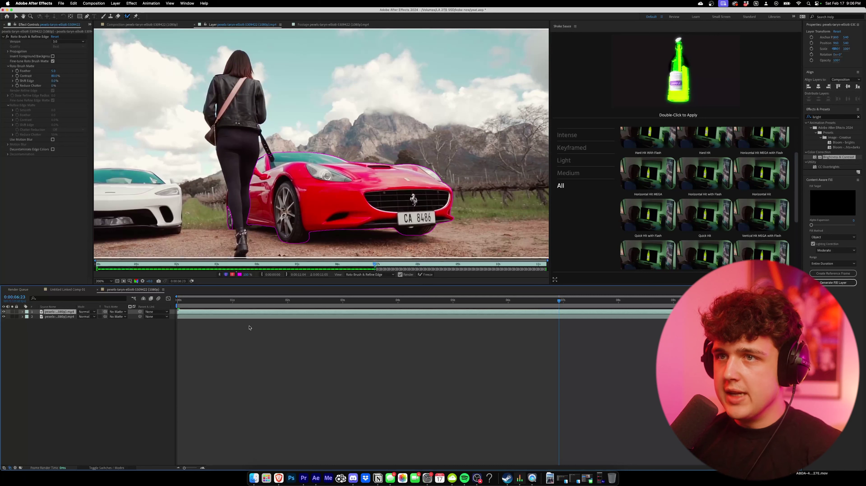
{"action": "left_click", "coordinate": [425, 274]}
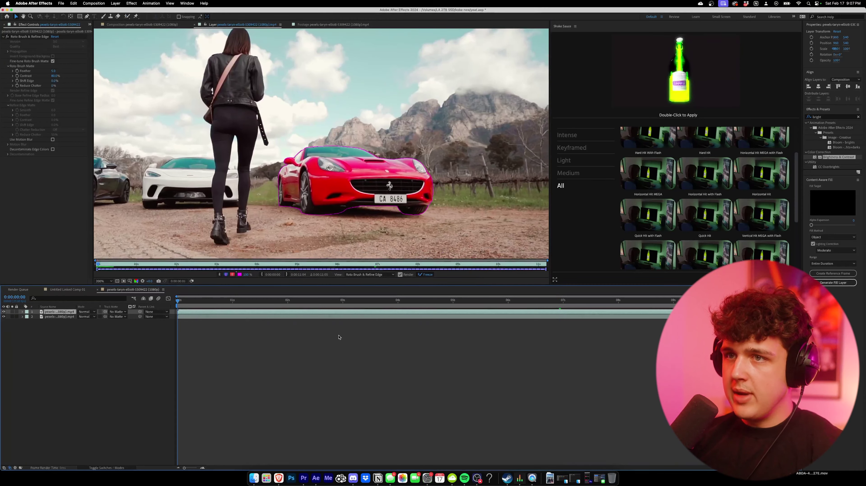
{"action": "left_click", "coordinate": [67, 289]}
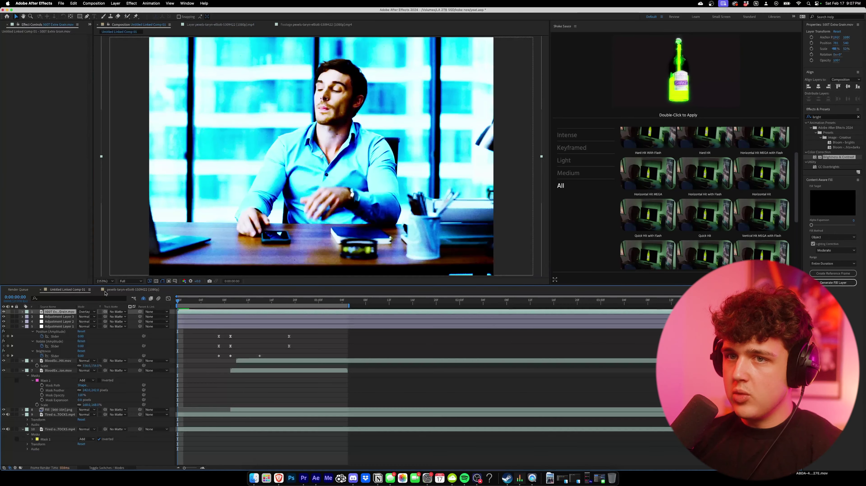
{"action": "left_click", "coordinate": [105, 291]}
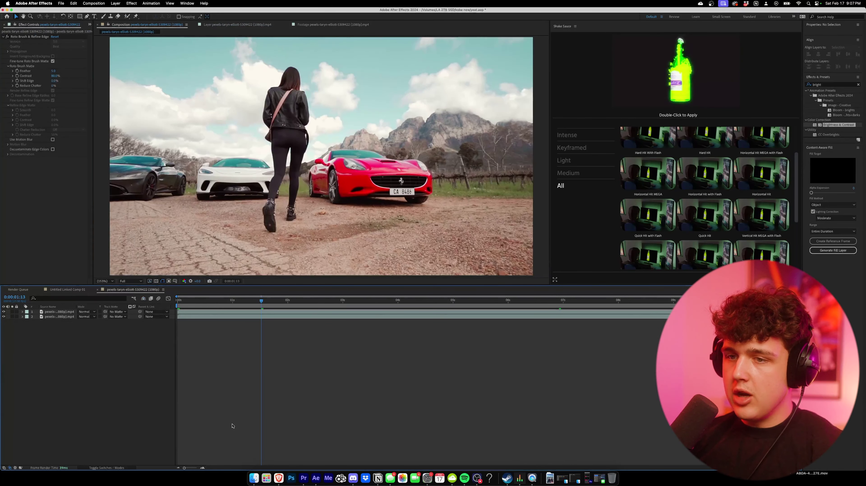
Step: Switch to Brave and send the YouTube videos "fire overlay for edits" and "Fire and Flame Overlay 3" to 4K Video Downloader+
{"action": "left_click", "coordinate": [279, 478]}
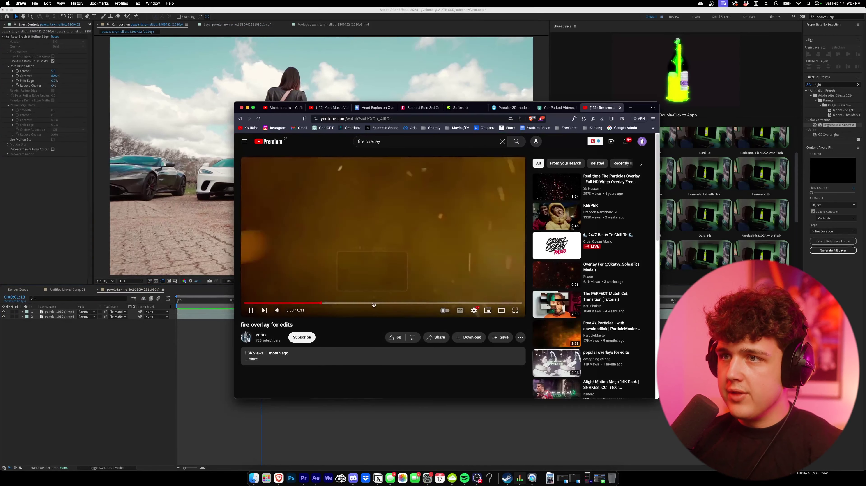
{"action": "left_click", "coordinate": [390, 238]}
{"action": "left_click_drag", "start_coordinate": [437, 118], "coordinate": [213, 126]}
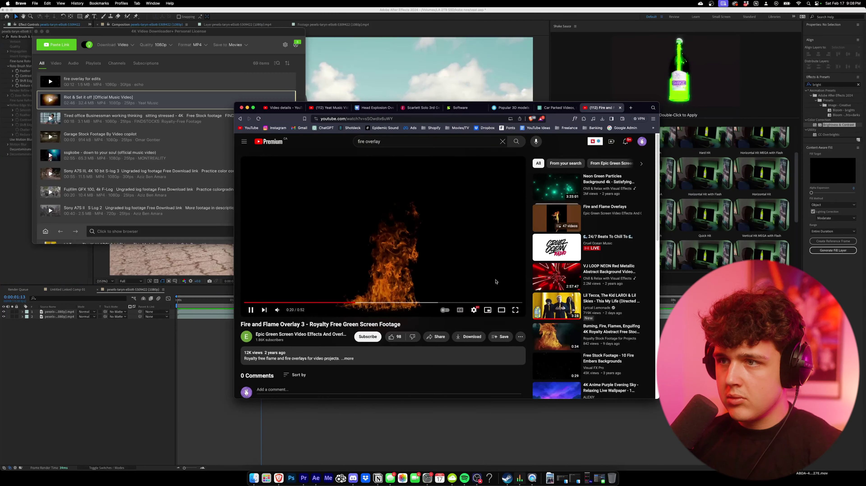
{"action": "key", "text": "space"}
{"action": "key", "text": "cmd+l"}
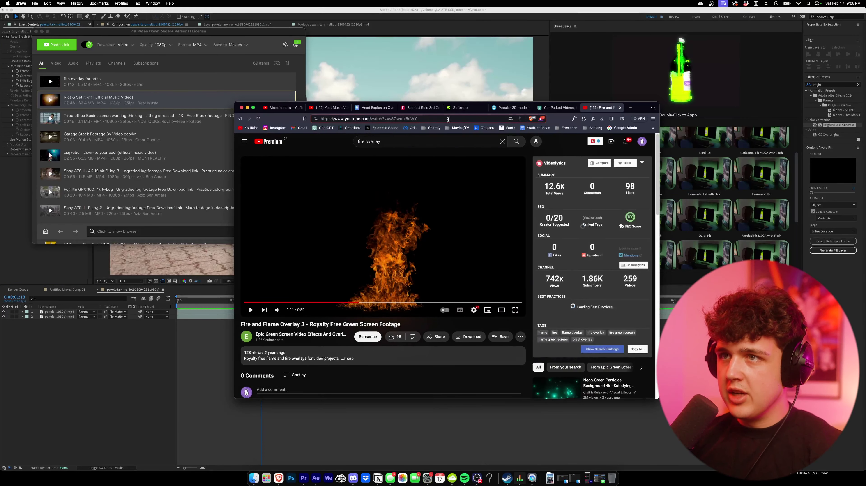
{"action": "key", "text": "cmd+c"}
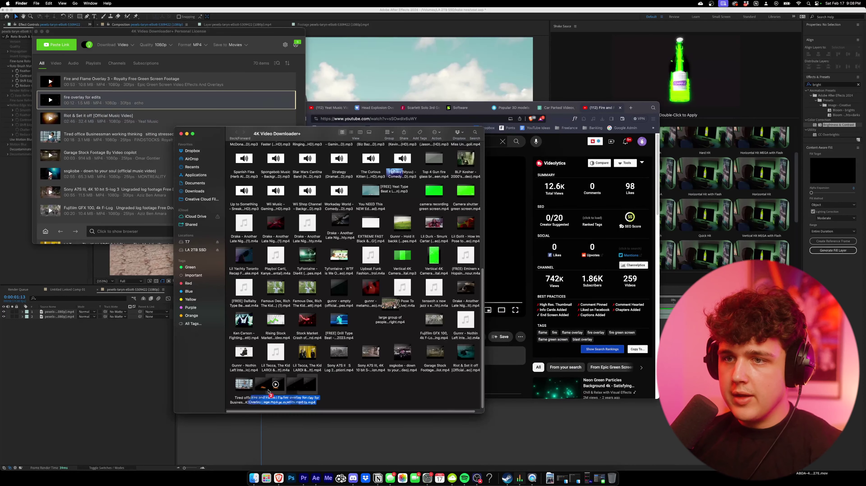
Step: Add both downloaded fire clips above the car layers in the After Effects composition and set their blending modes to Screen
{"action": "left_click_drag", "start_coordinate": [268, 391], "coordinate": [70, 350]}
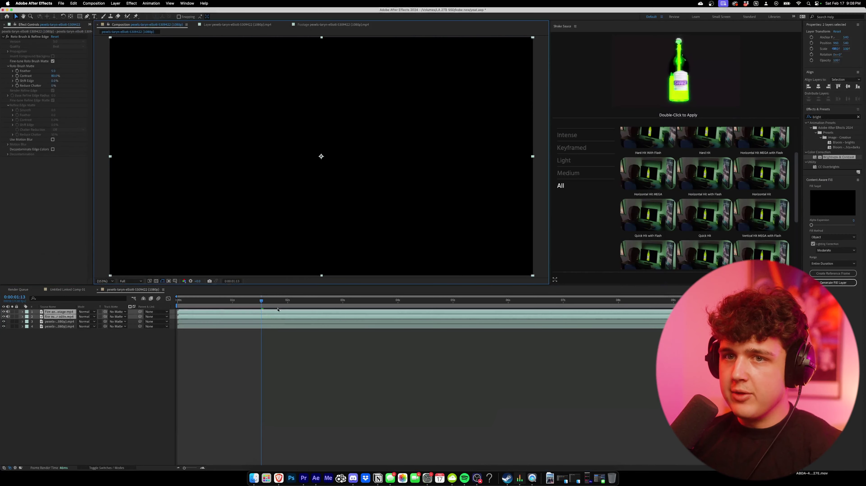
{"action": "left_click", "coordinate": [70, 349]}
{"action": "left_click", "coordinate": [84, 312]}
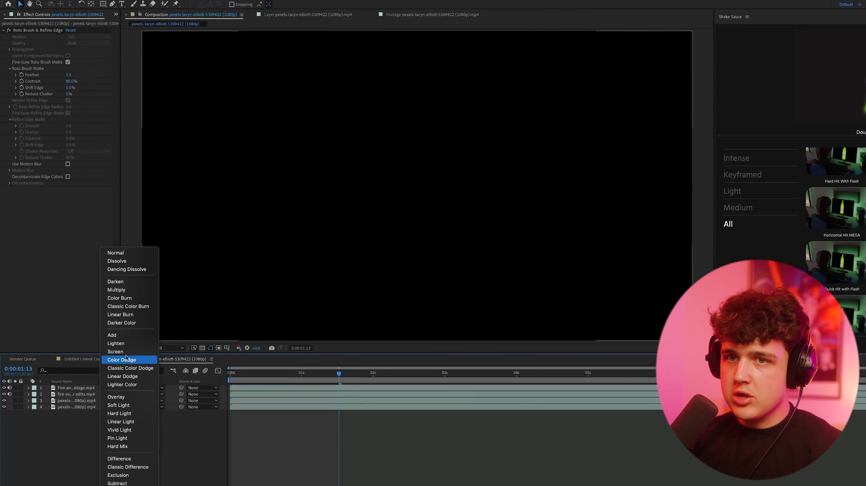
{"action": "left_click", "coordinate": [87, 283]}
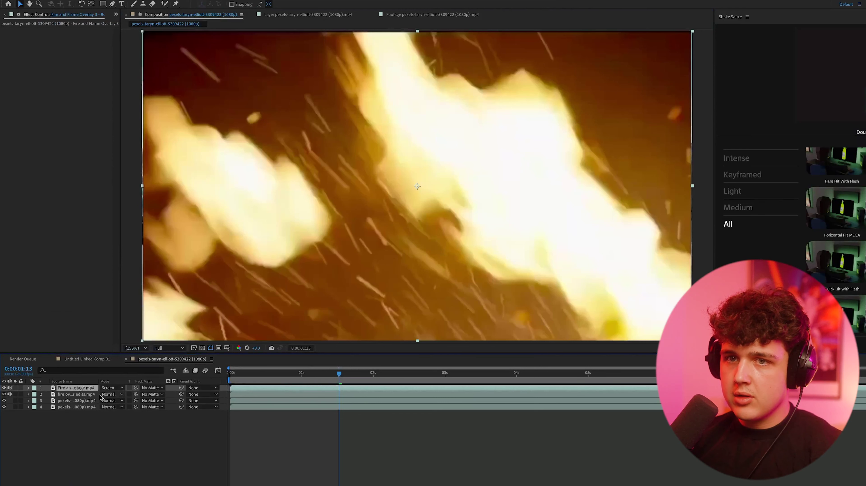
{"action": "left_click", "coordinate": [109, 394]}
{"action": "left_click", "coordinate": [116, 356]}
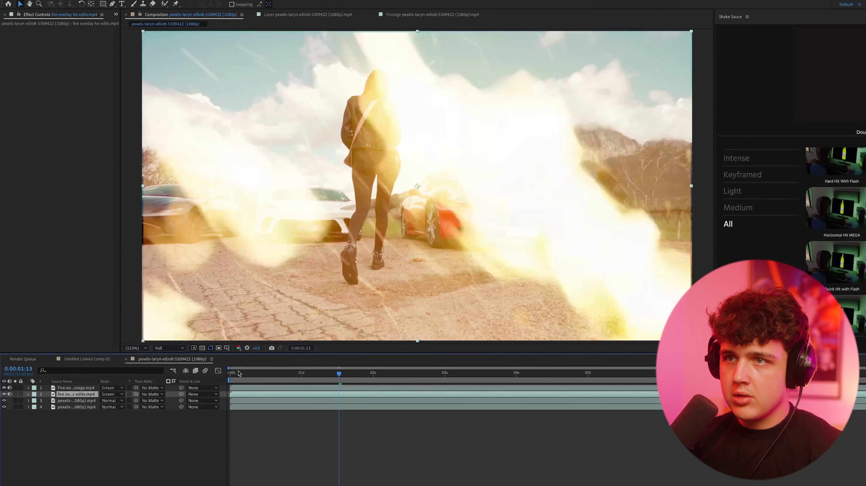
Step: Hide the "fire overlay for edits" layer and slide the Fire and Flame Overlay 3 layer along the timeline
{"action": "left_click", "coordinate": [283, 452]}
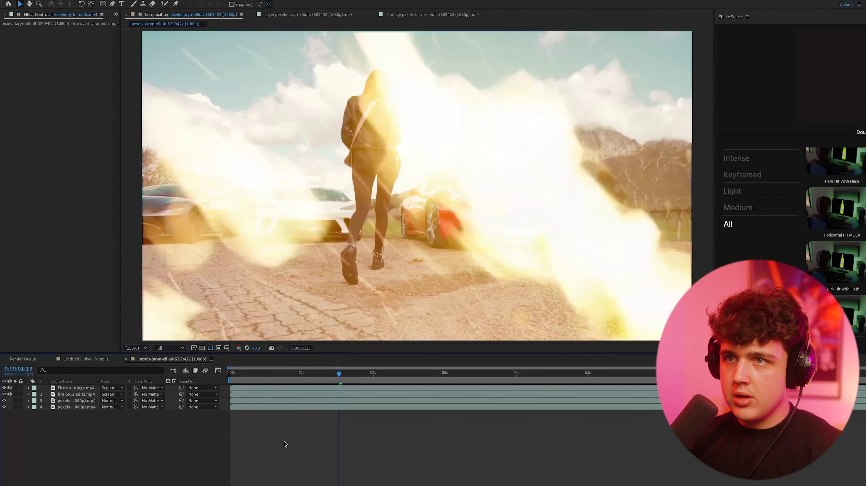
{"action": "left_click", "coordinate": [4, 393]}
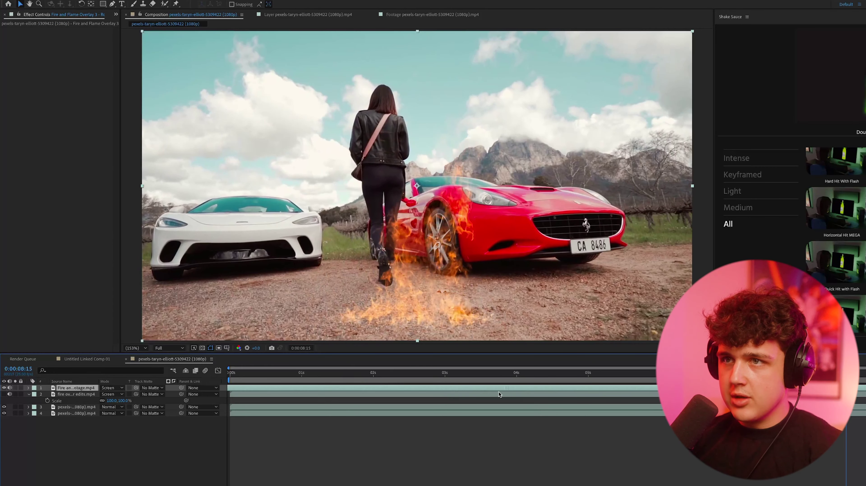
{"action": "left_click_drag", "start_coordinate": [498, 394], "coordinate": [628, 390]}
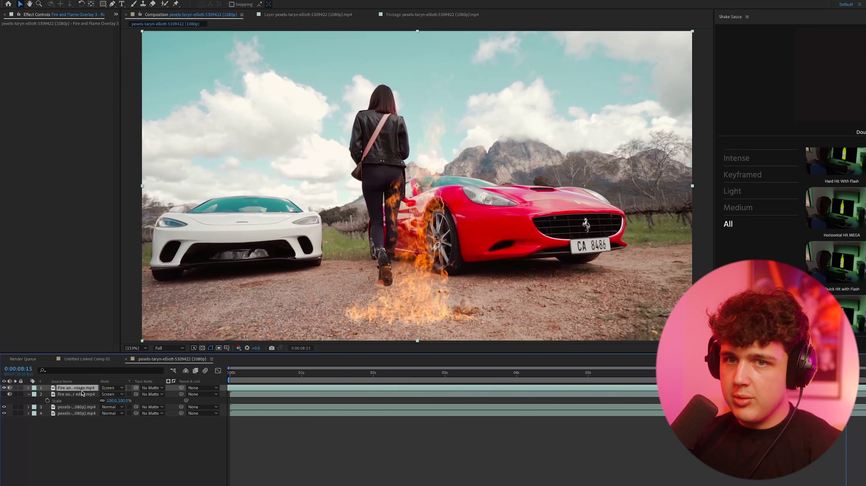
Step: Move the flame layer beneath the rotoscoped car layer, scale it to about 123%, and position the flames behind the red car
{"action": "left_click_drag", "start_coordinate": [81, 391], "coordinate": [147, 412]}
{"action": "key", "text": "s"}
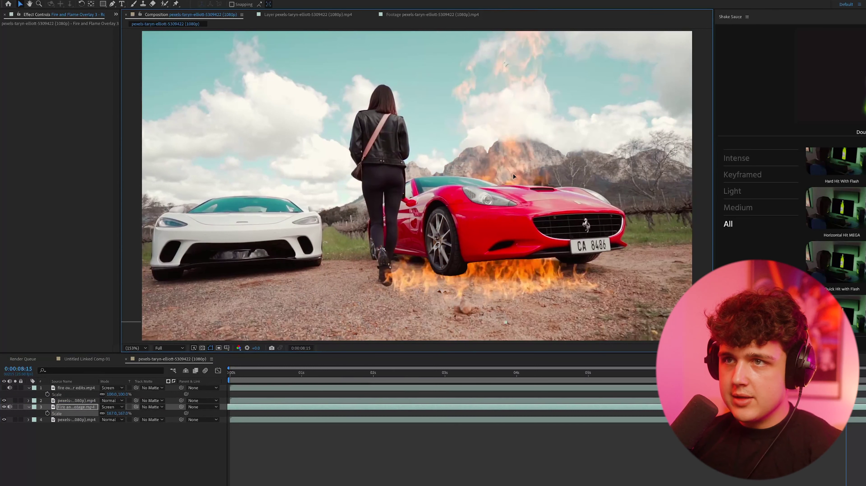
{"action": "left_click_drag", "start_coordinate": [514, 176], "coordinate": [526, 134]}
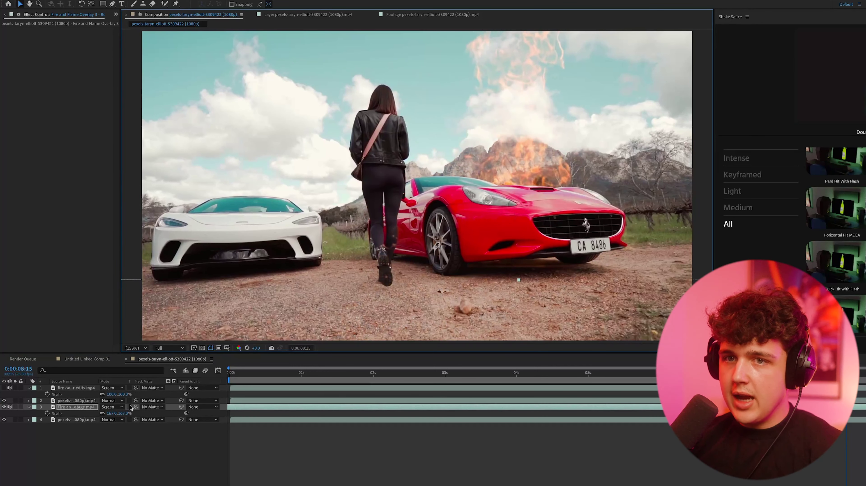
{"action": "left_click_drag", "start_coordinate": [113, 413], "coordinate": [96, 415]}
{"action": "left_click_drag", "start_coordinate": [502, 186], "coordinate": [485, 237]}
{"action": "left_click_drag", "start_coordinate": [113, 413], "coordinate": [119, 419]}
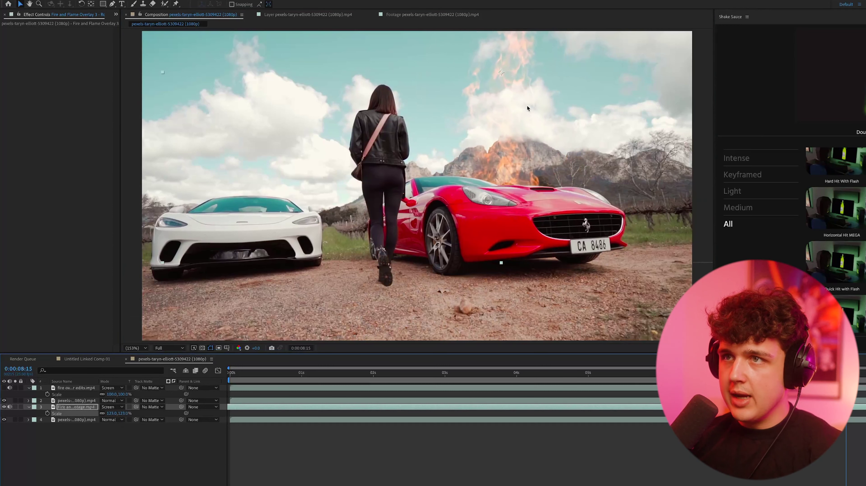
{"action": "mouse_move", "coordinate": [526, 105]}
{"action": "left_mouse_down"}
{"action": "mouse_move", "coordinate": [529, 118]}
{"action": "mouse_move", "coordinate": [530, 110]}
{"action": "left_mouse_up"}
Step: Preview the composite and shift the flames slightly up and left behind the red car
{"action": "key", "text": "space"}
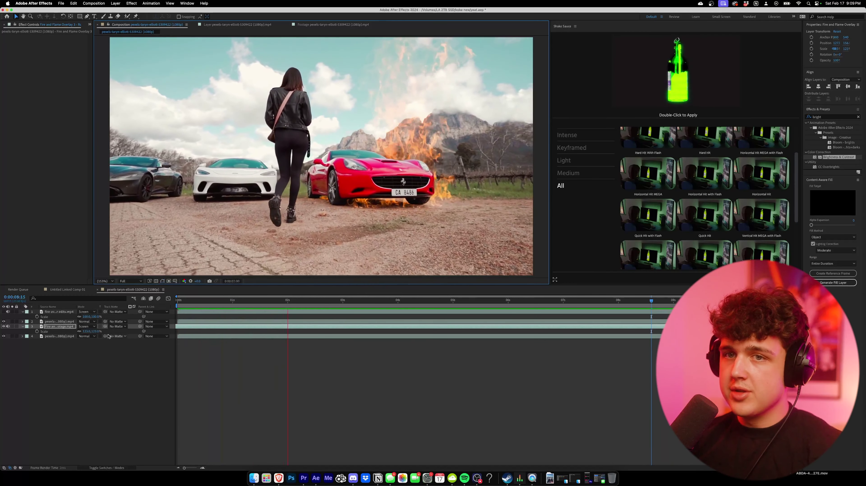
{"action": "key", "text": "space"}
{"action": "left_click_drag", "start_coordinate": [400, 148], "coordinate": [387, 136]}
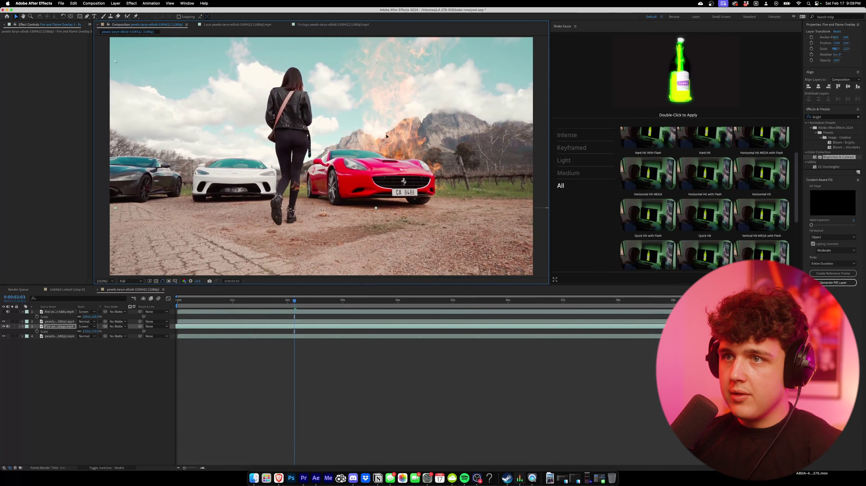